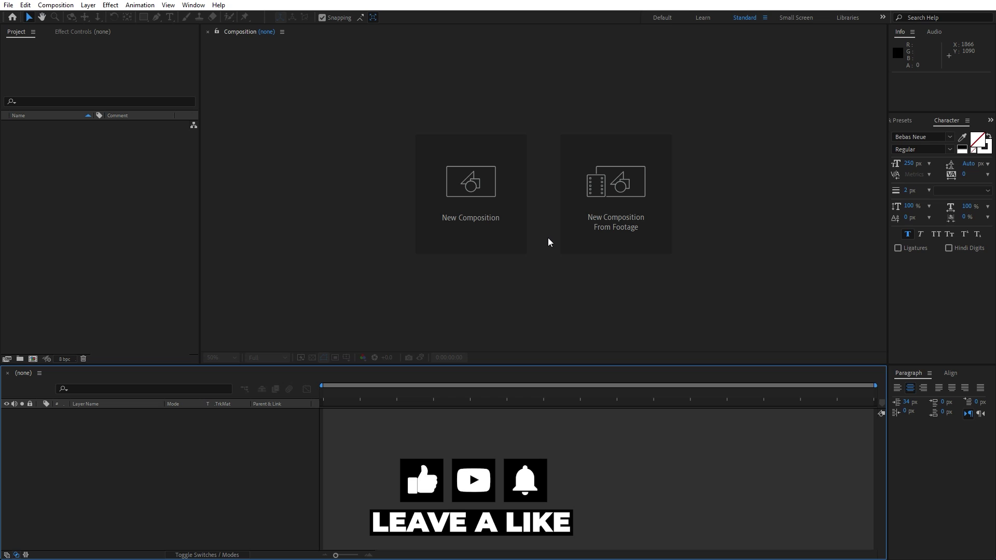
Create a composition named 'Final' at 1920×1080 with a 0:00:10:00 duration
left_click(32, 360)
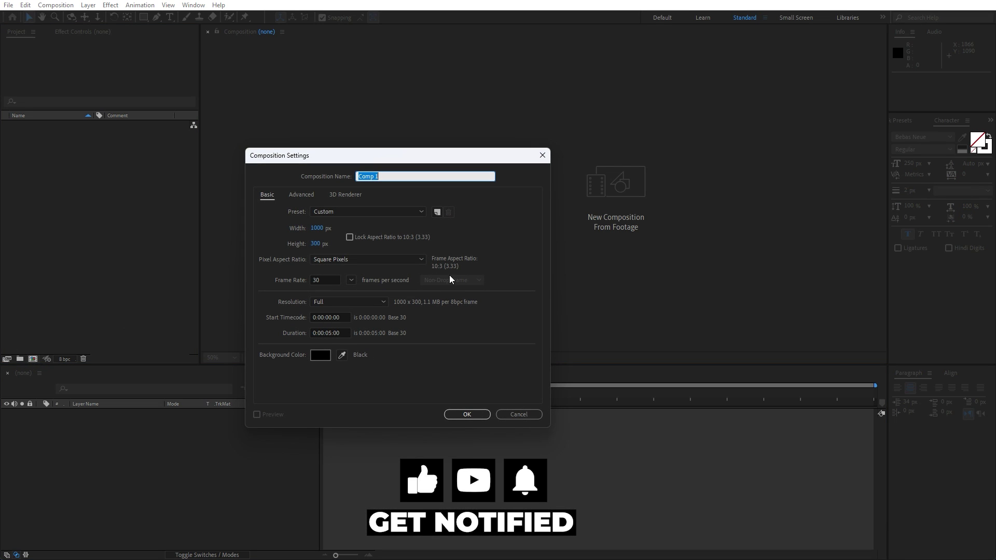
type("Final")
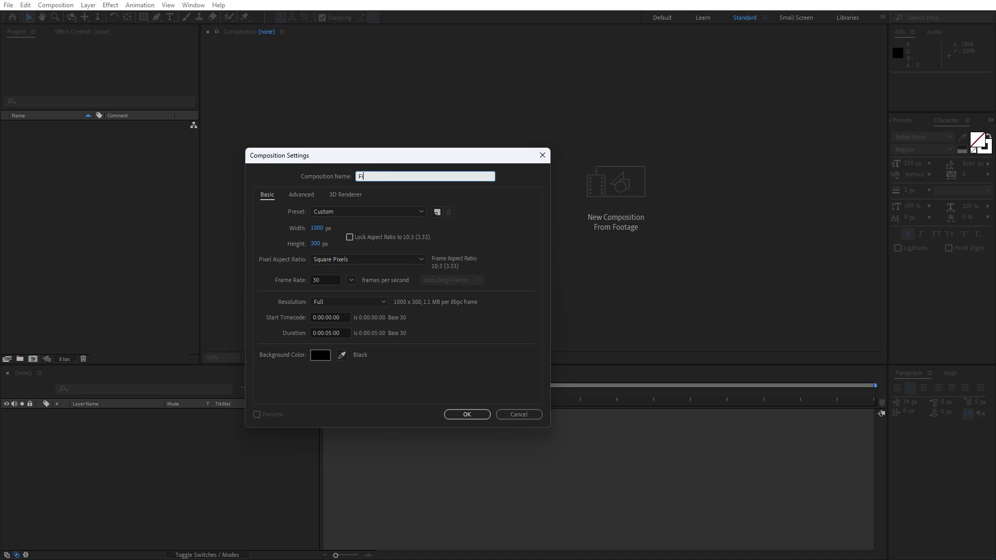
left_click(318, 227)
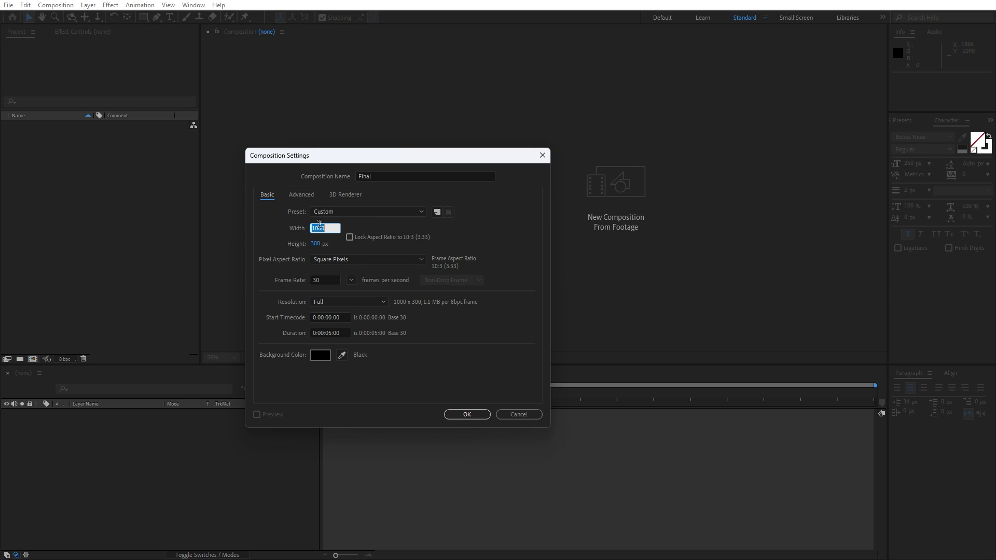
type("1920")
left_click(320, 244)
type("1080")
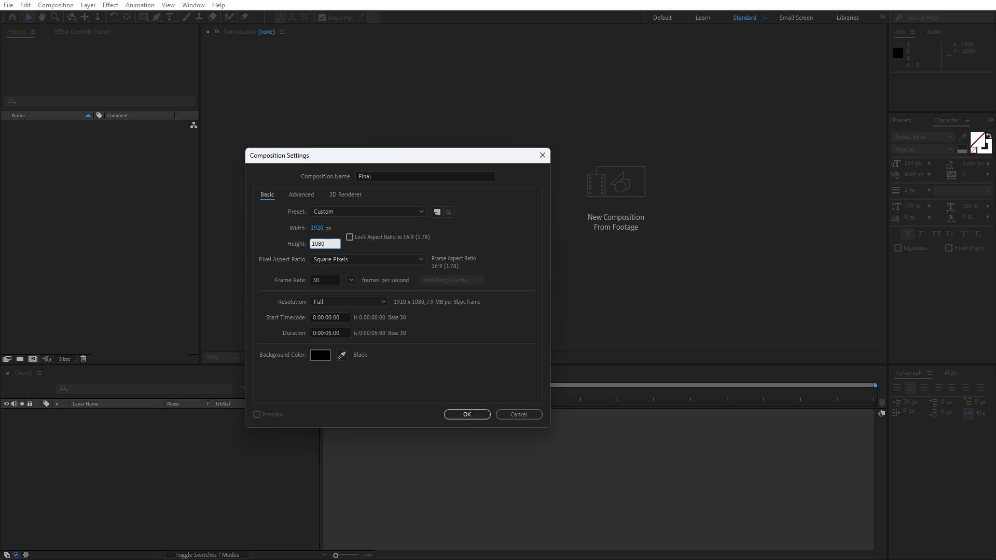
left_click(330, 333)
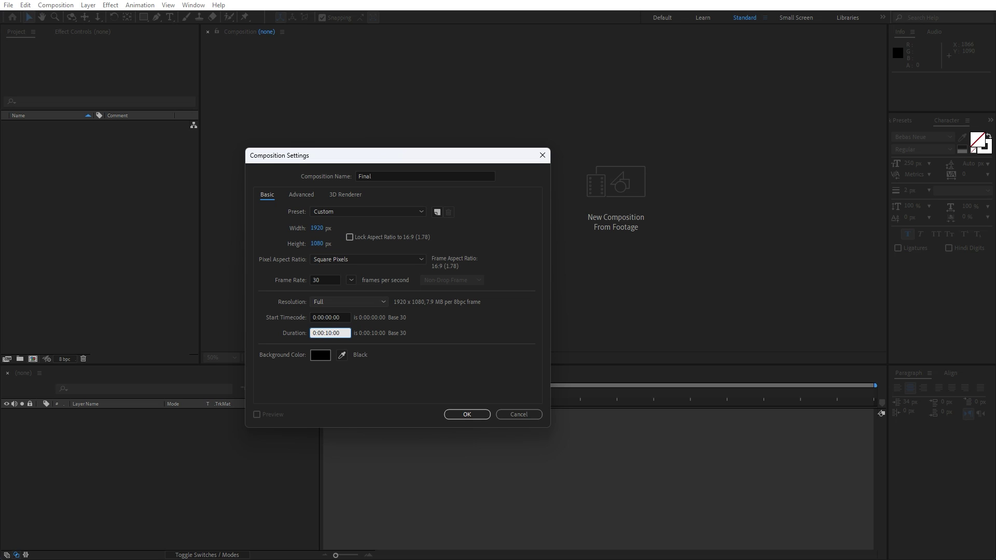
left_click(469, 414)
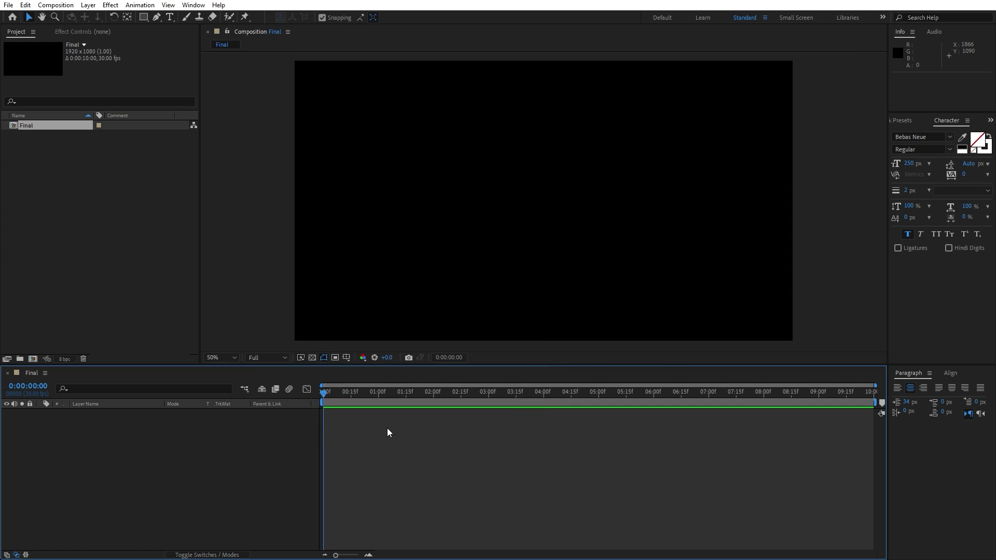
Add a full-frame solid layer named 'Background' to the Final timeline
right_click(166, 463)
mouse_move(208, 330)
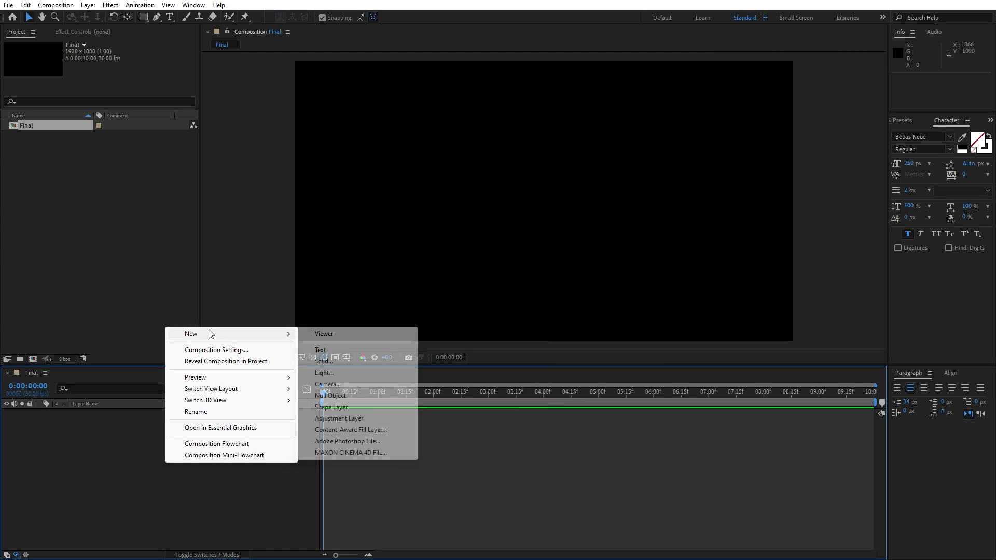
left_click(333, 364)
type("Background")
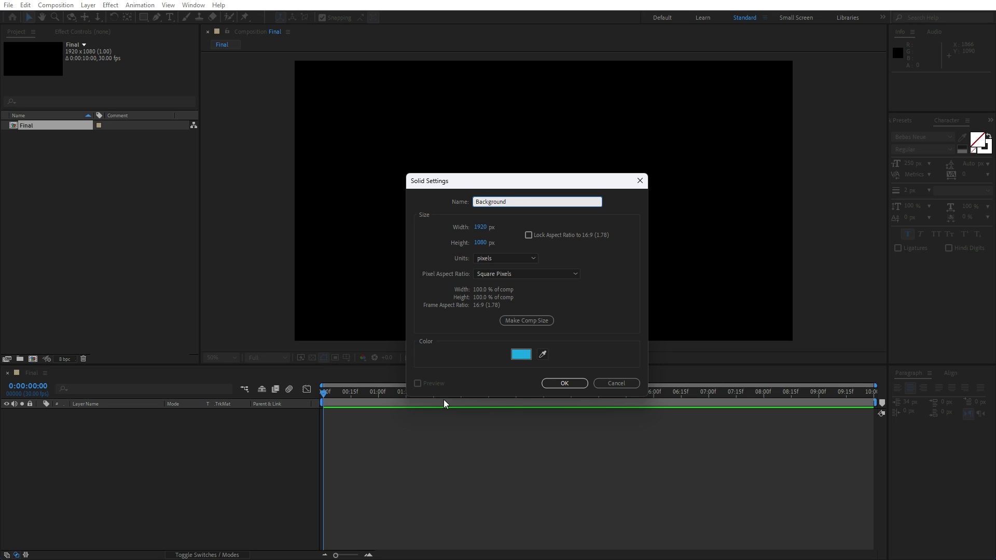
left_click(565, 383)
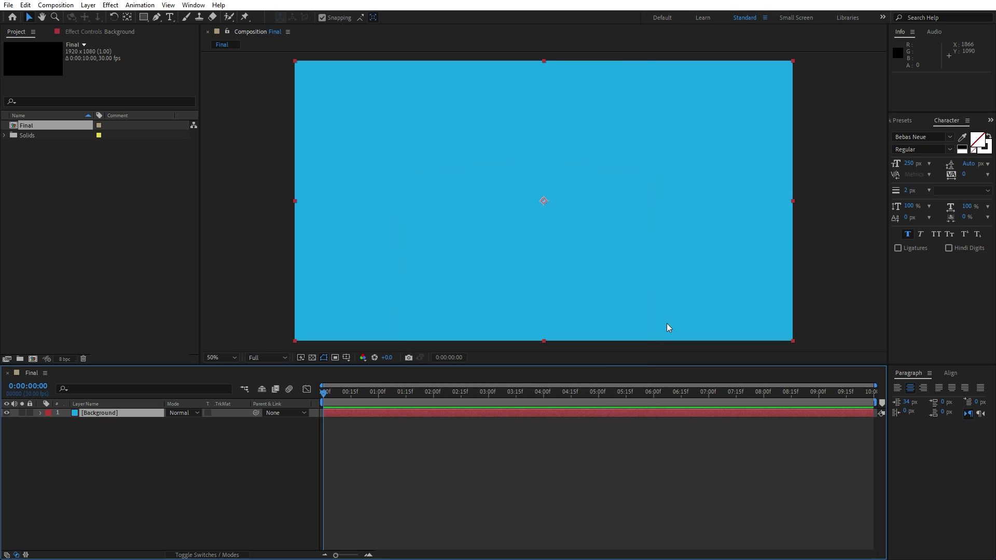
Search Effects & Presets for 'ramp' to find Gradient Ramp
left_click(901, 121)
left_click(926, 135)
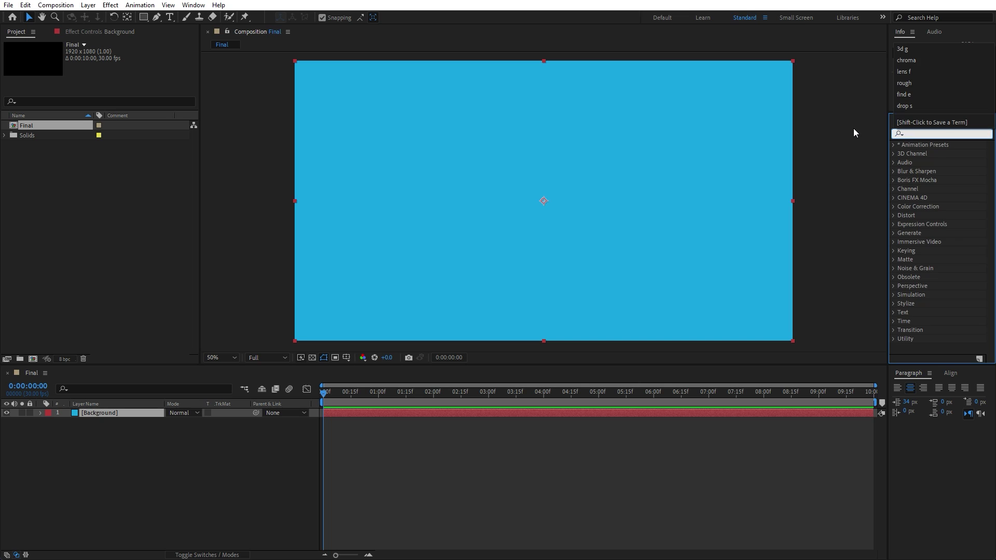
type("ramp")
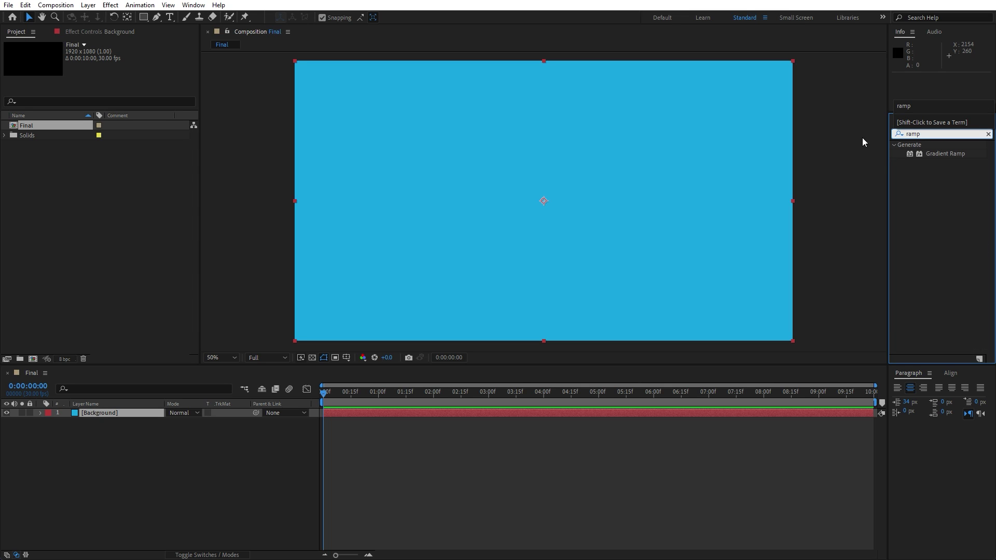
left_click(193, 5)
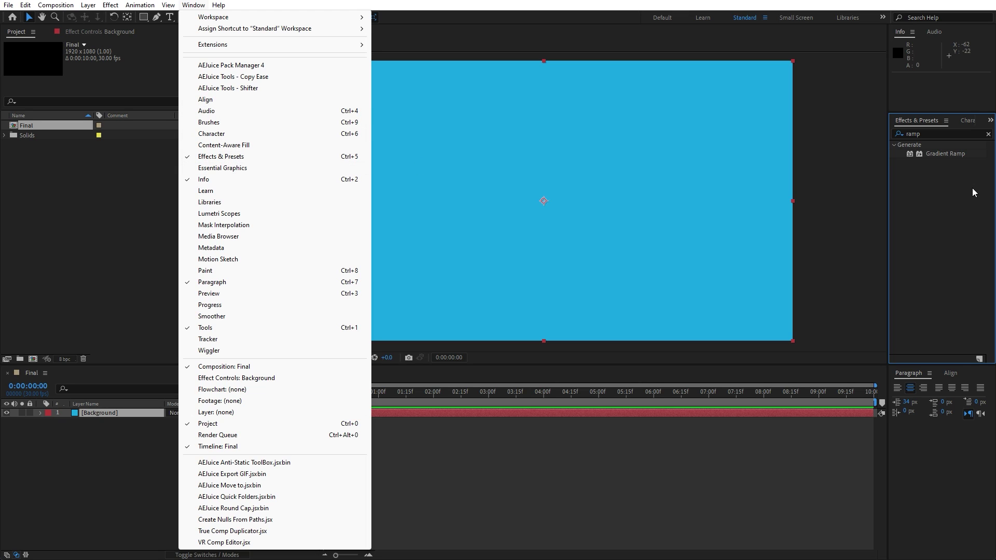
Apply Gradient Ramp to Background, starting beyond top-left and ending past bottom-right
left_click(937, 186)
left_click_drag(943, 155, 111, 413)
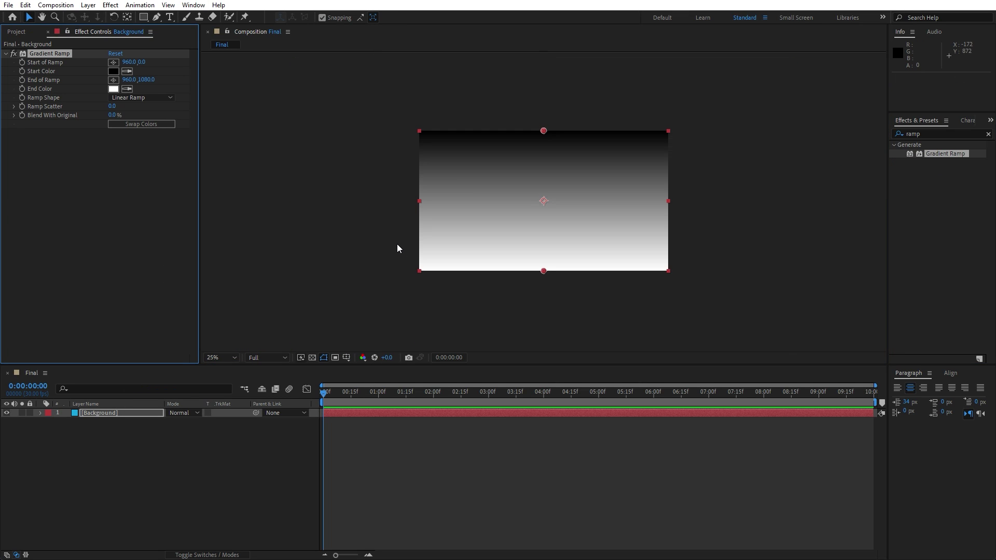
left_click(114, 62)
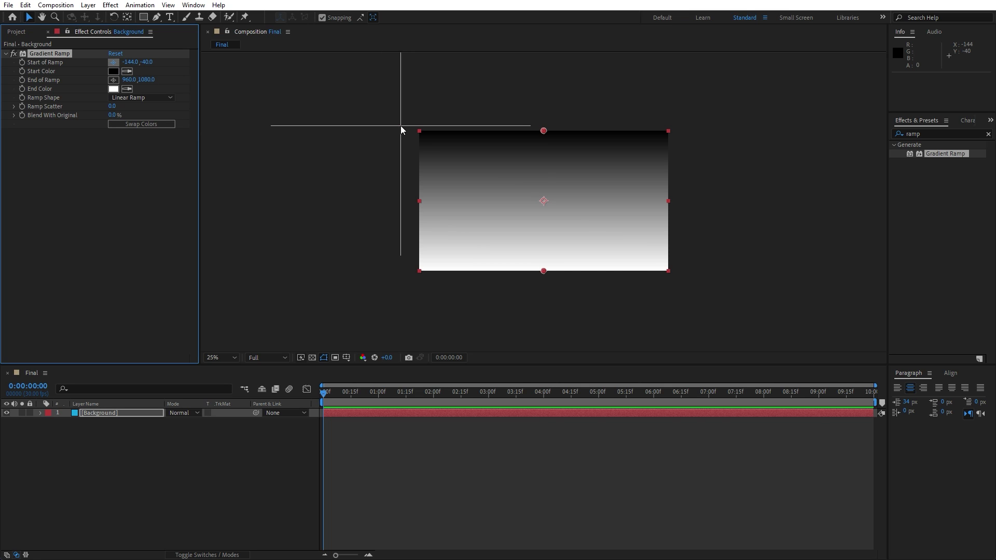
left_click(400, 125)
left_click(114, 80)
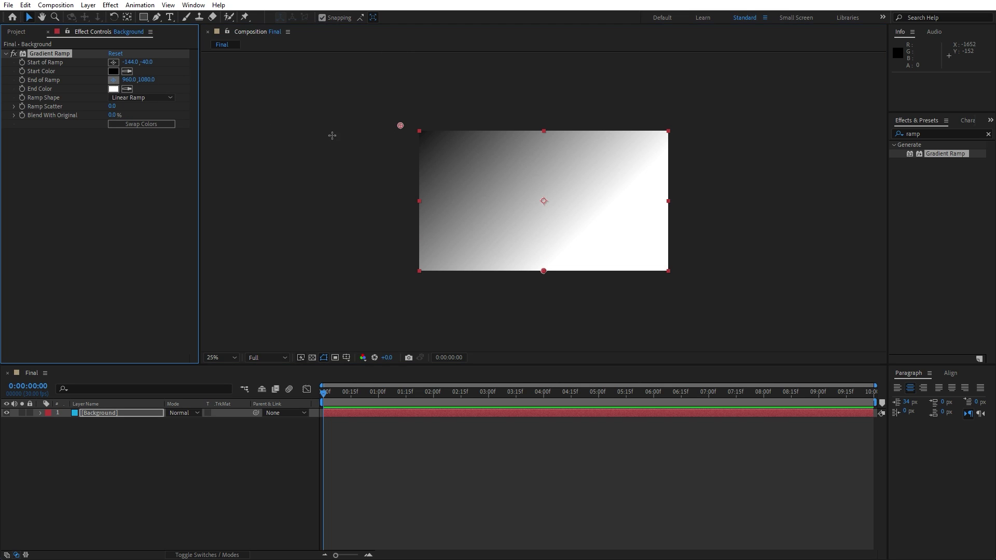
left_click(674, 278)
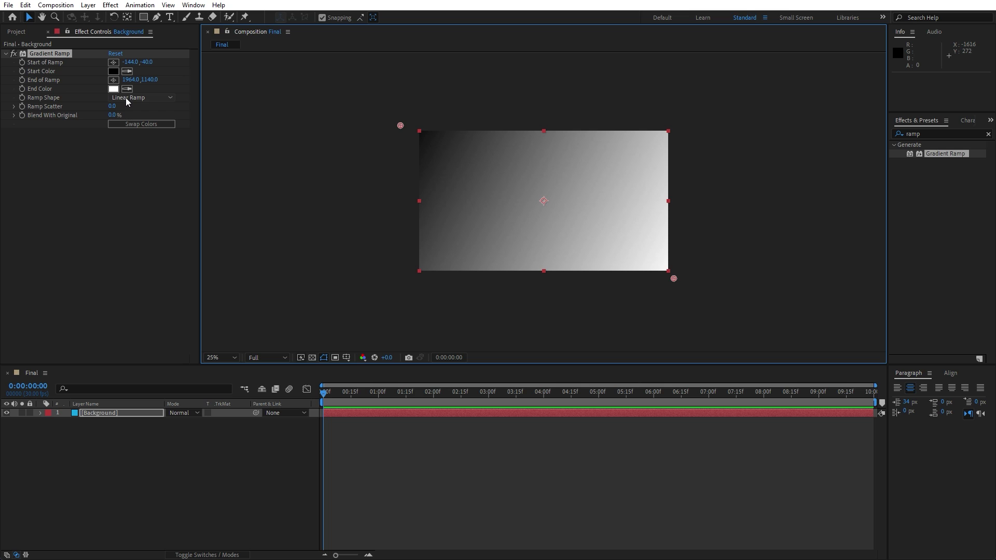
Set the ramp's Start Color to 140000 and End Color to black
left_click(113, 71)
type("1")
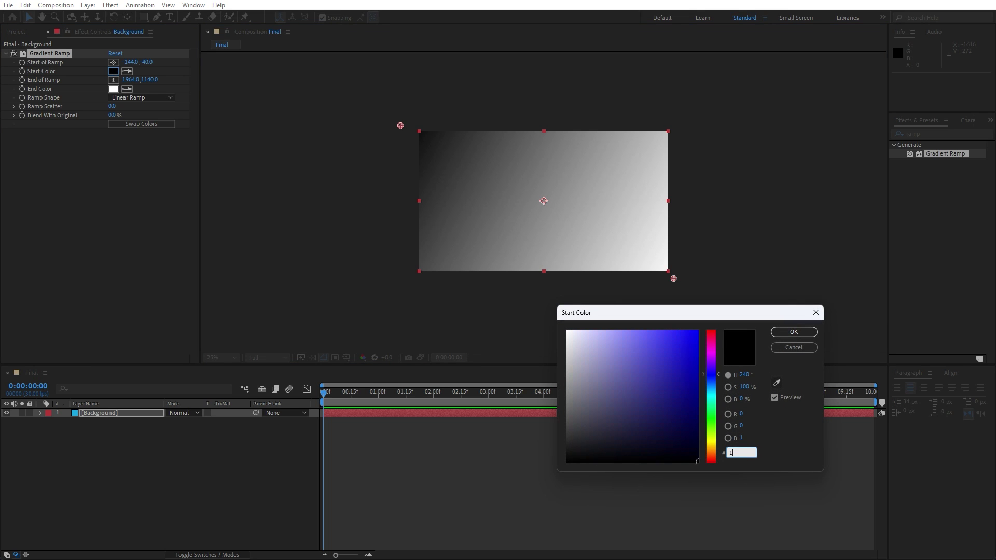
type("40000")
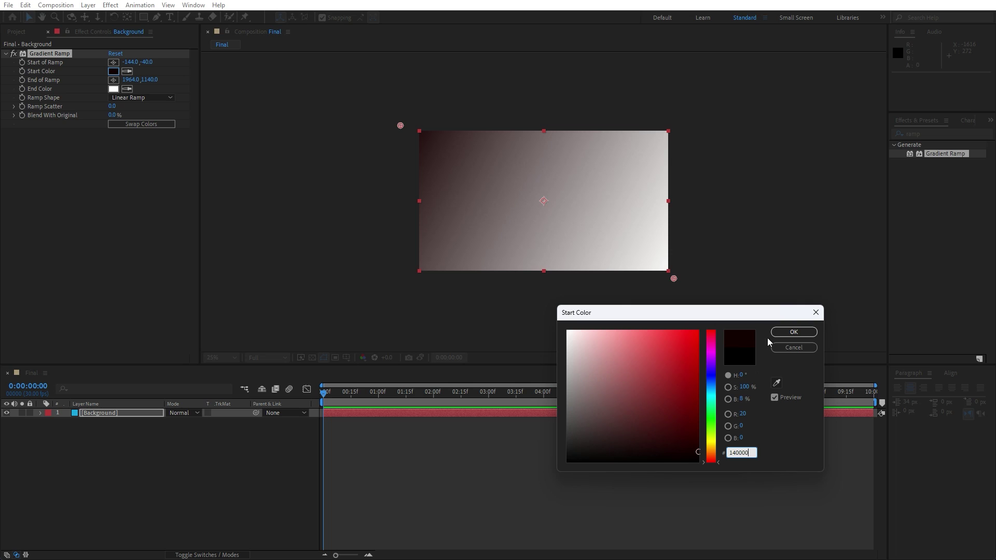
left_click(794, 333)
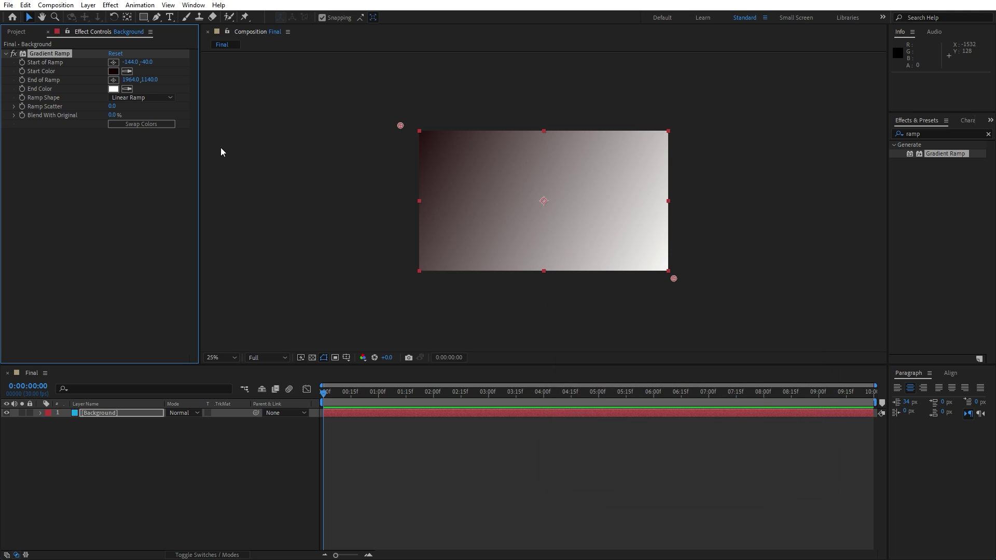
left_click(113, 89)
left_click_drag(597, 394, 461, 516)
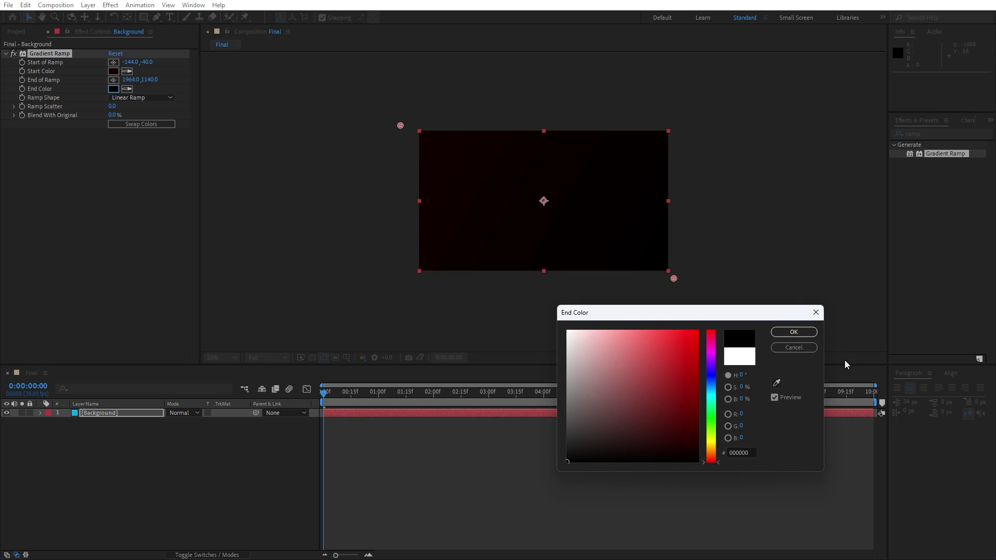
left_click(794, 332)
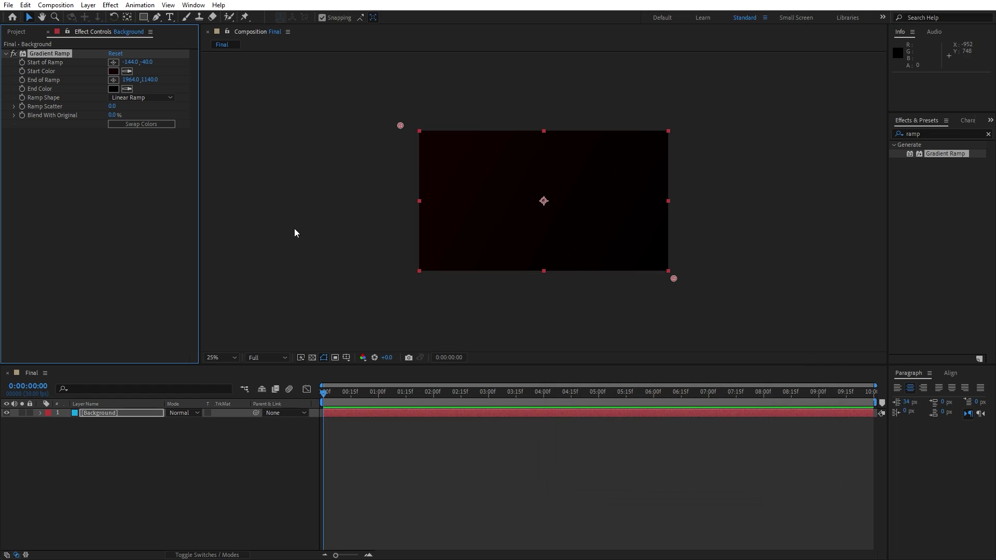
left_click(48, 32)
Add a new solid layer named 'Ball Action' to Final
left_click(148, 462)
right_click(152, 461)
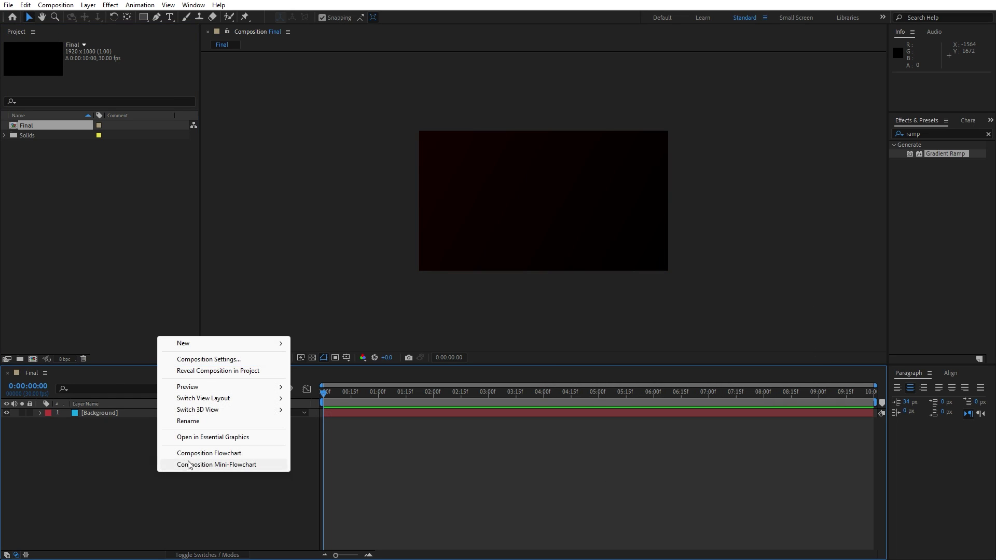
mouse_move(291, 345)
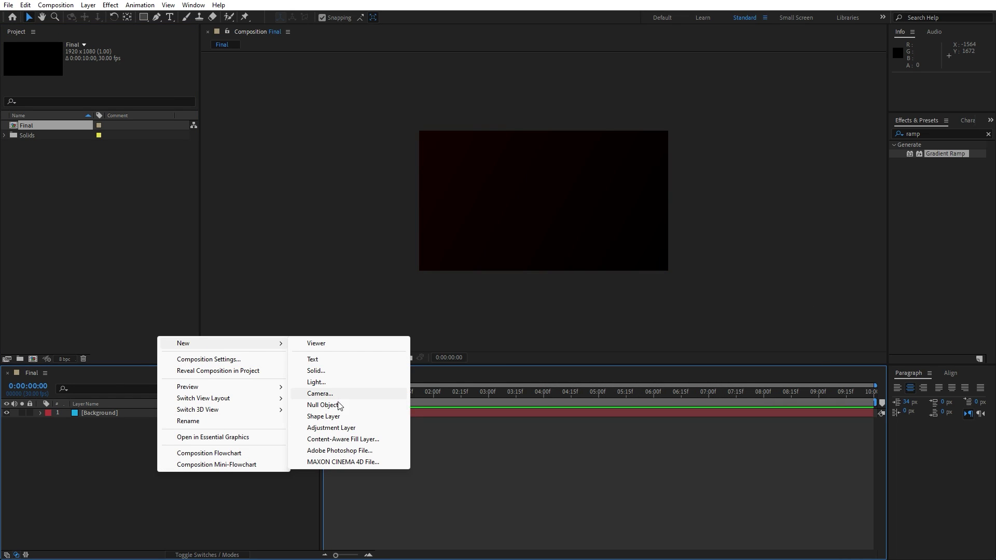
left_click(329, 375)
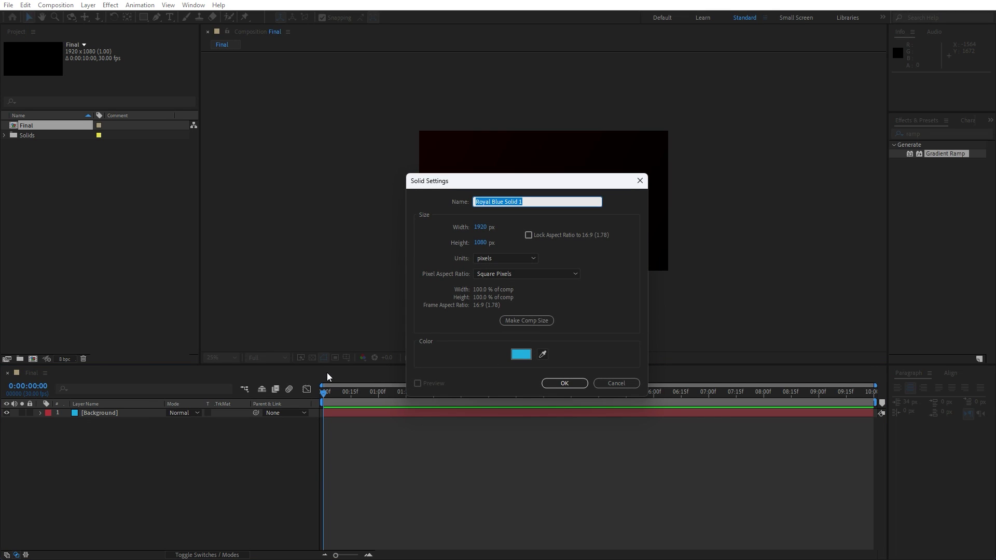
type("Ball Action")
left_click(565, 384)
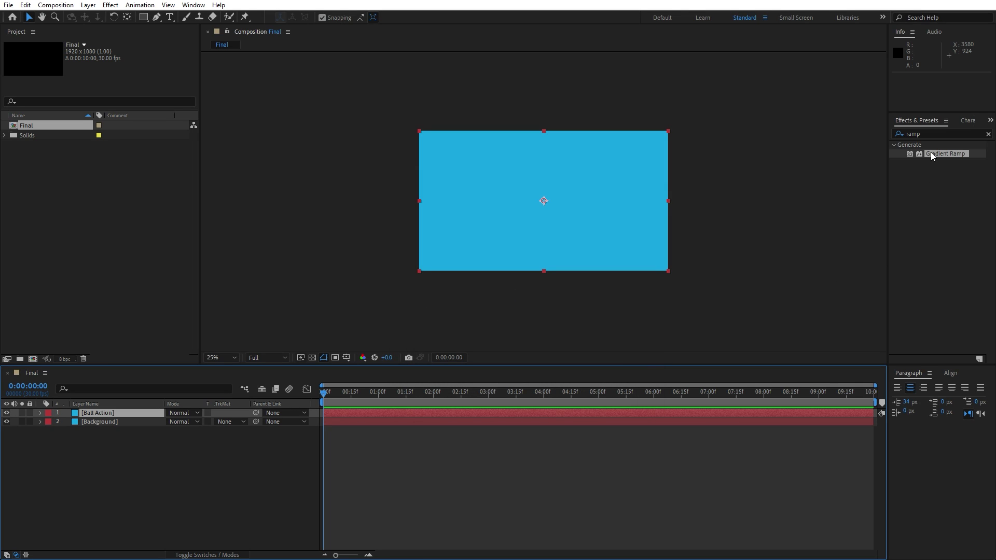
Apply CC Ball Action to Ball Action with Grid Spacing 10 and Ball Size 10
left_click(934, 133)
type("ball a")
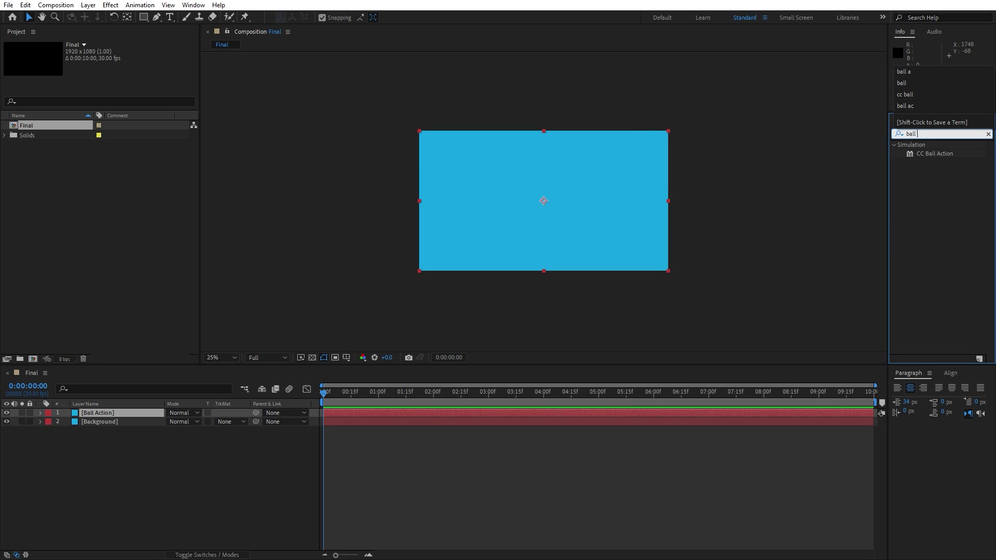
left_click_drag(913, 156, 117, 416)
left_click(110, 148)
type("10")
key("Tab")
type("10")
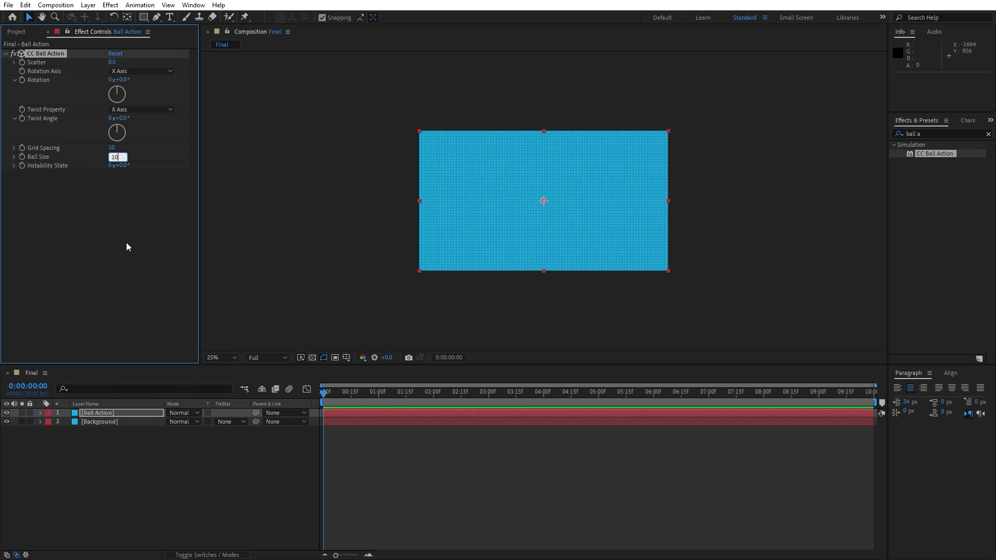
key("Return")
left_click(941, 133)
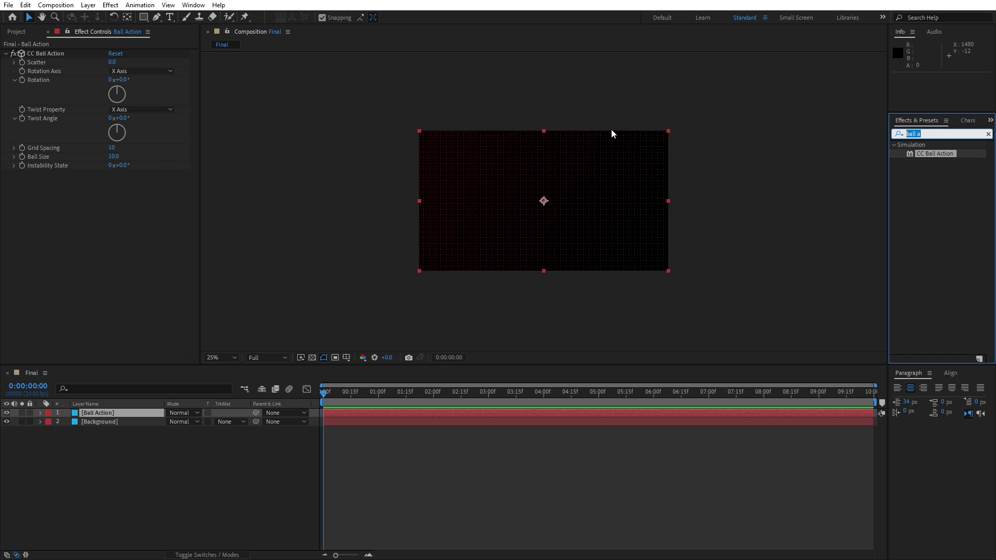
Apply a Fill effect with white colour to the Ball Action layer
type("fill")
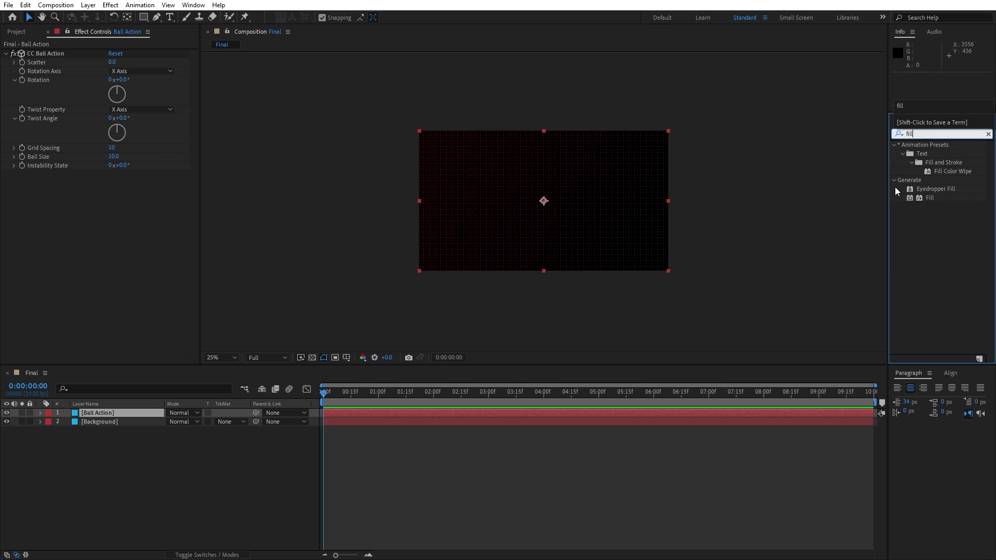
left_click_drag(925, 196, 87, 51)
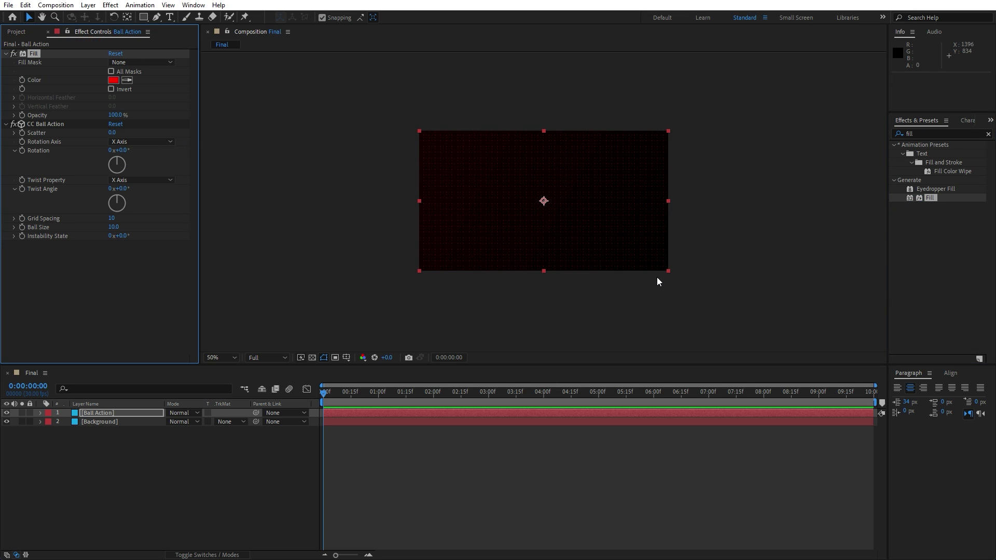
left_click(113, 80)
left_click_drag(576, 343, 417, 251)
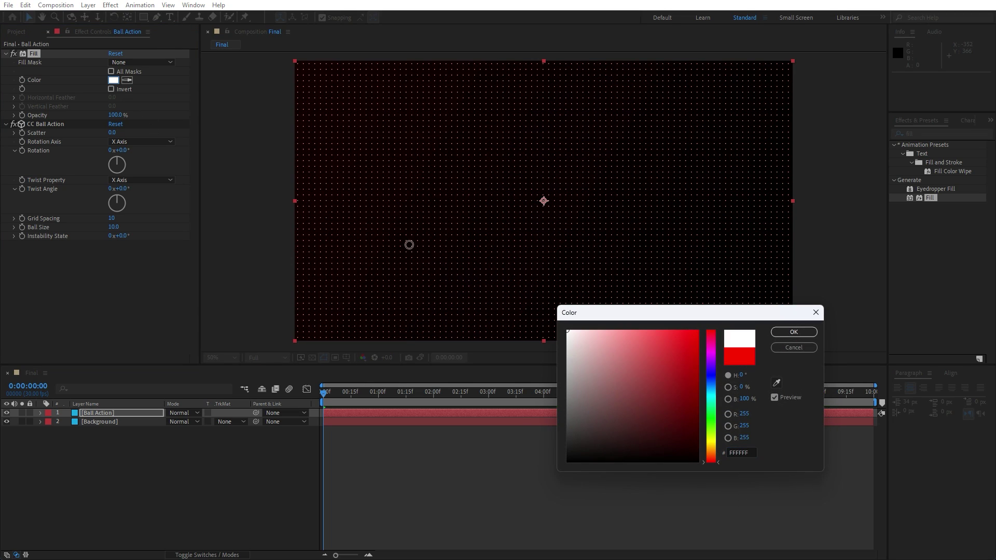
left_click(794, 332)
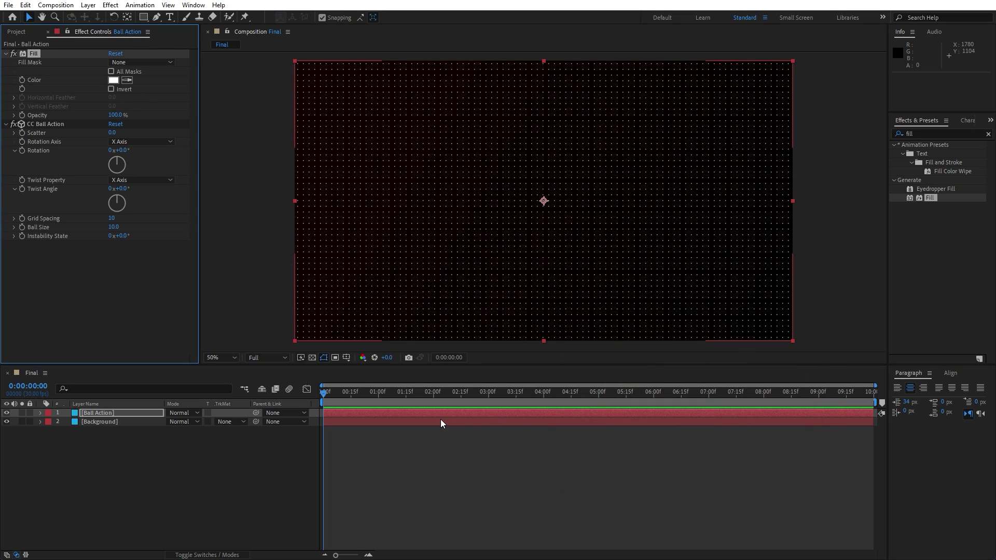
Set the Ball Action layer's Opacity to 20%
left_click(121, 416)
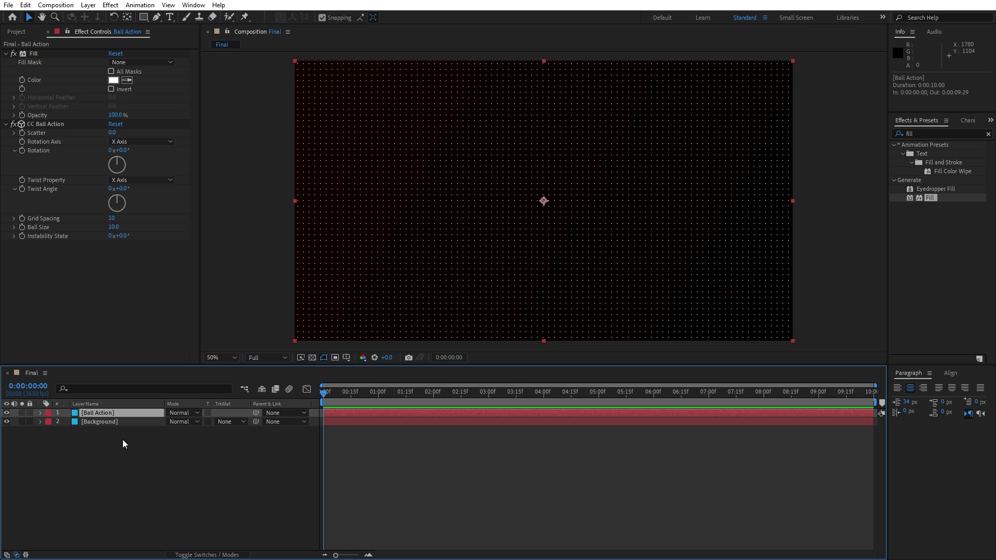
key("t")
left_click(175, 421)
type("2")
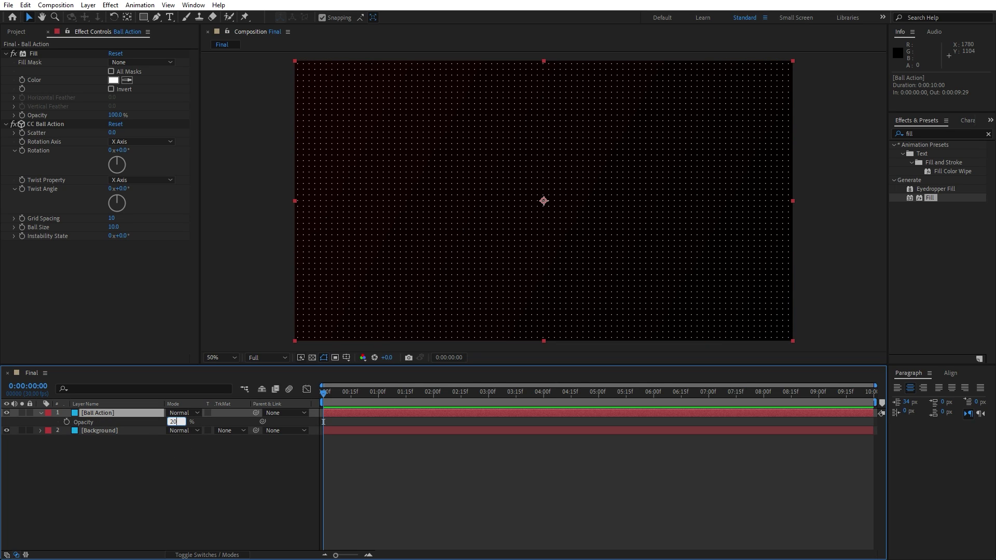
type("0")
left_click(181, 478)
left_click(41, 413)
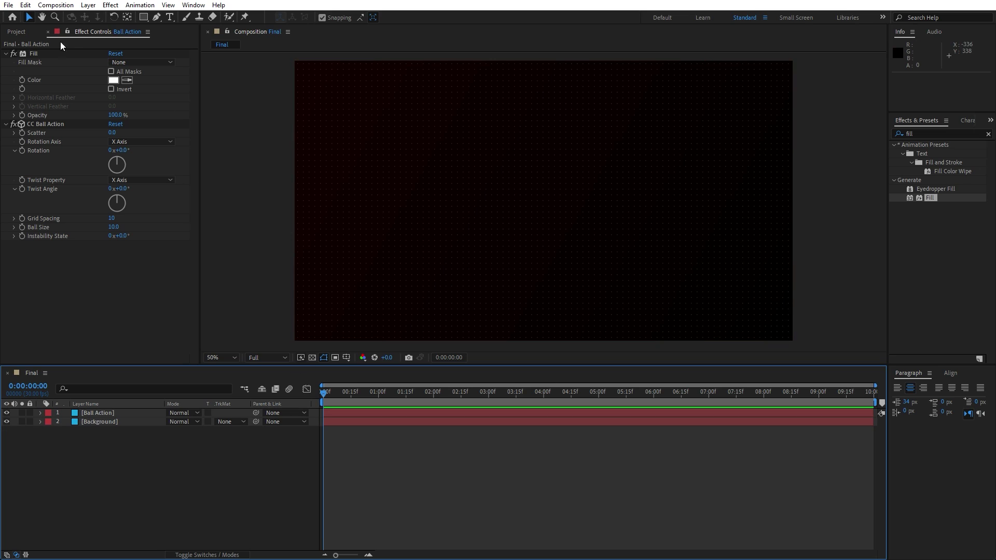
left_click(48, 32)
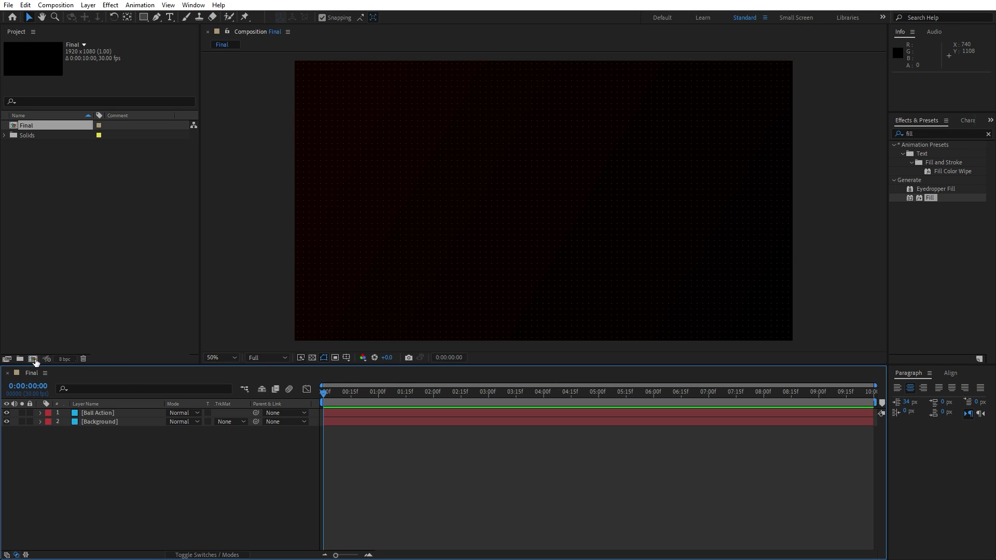
Create a 1000×300 composition named 'Text'
left_click(33, 359)
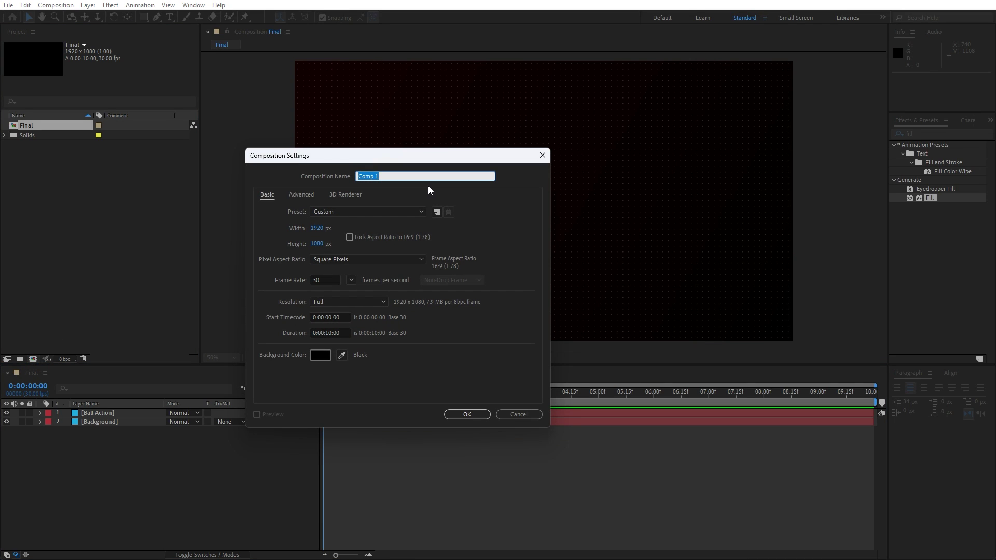
type("Text")
left_click(318, 229)
type("1000")
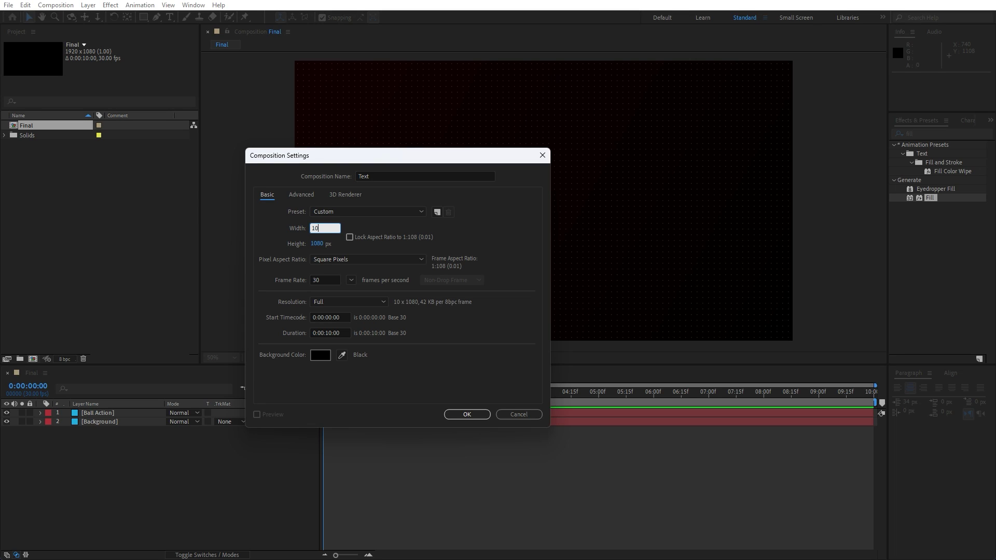
left_click(318, 243)
type("300")
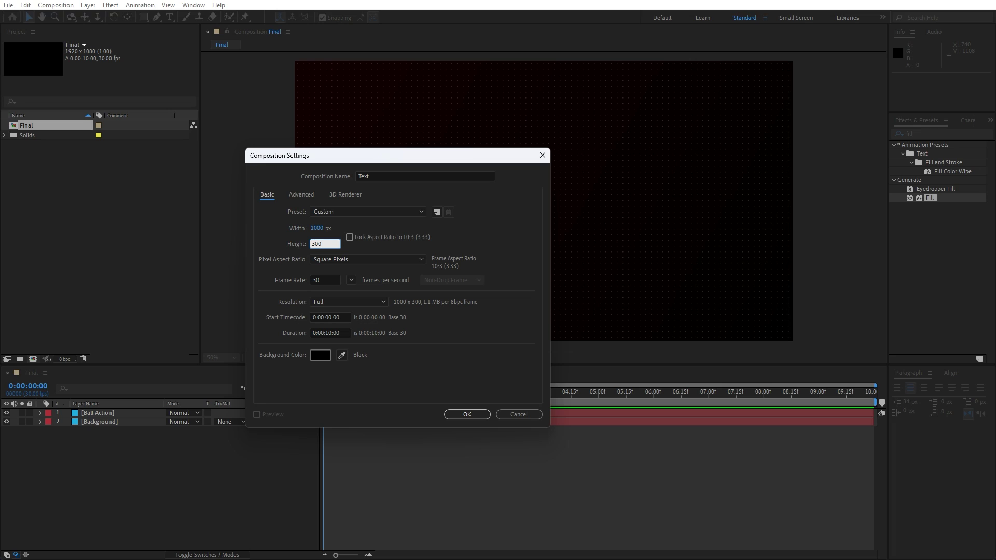
left_click(467, 414)
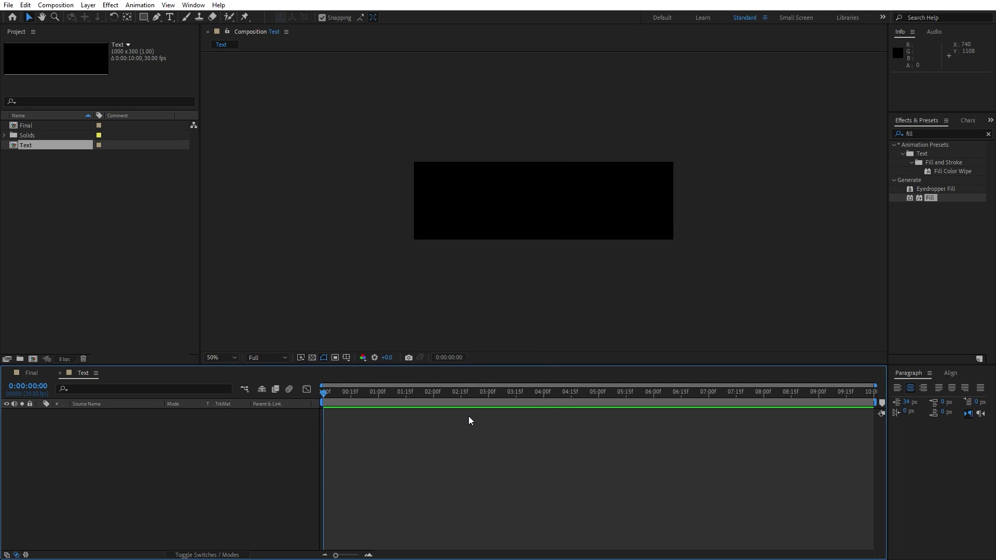
Add solid white 'CREATIVE' text, centred horizontally and vertically in the comp
left_click(169, 18)
left_click(465, 217)
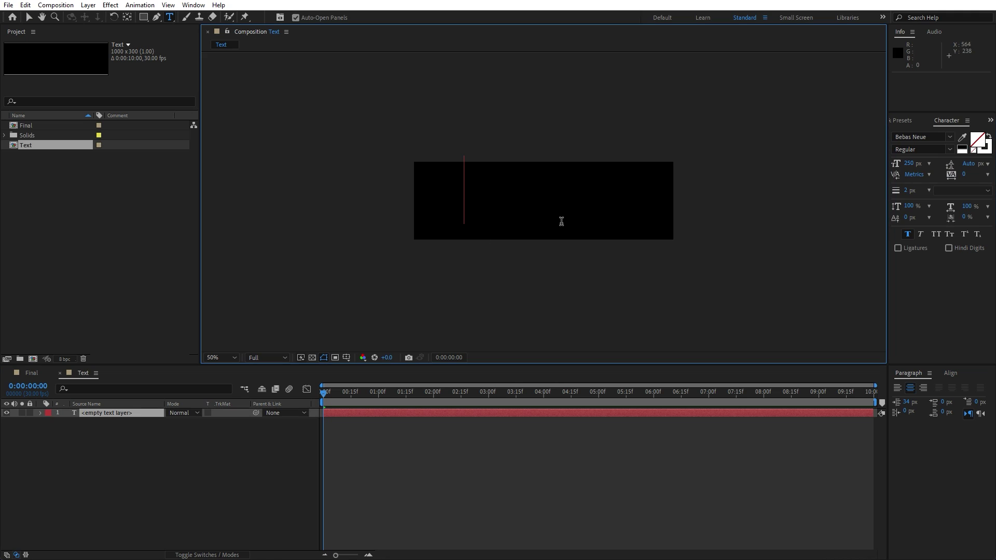
type("CREATIVE")
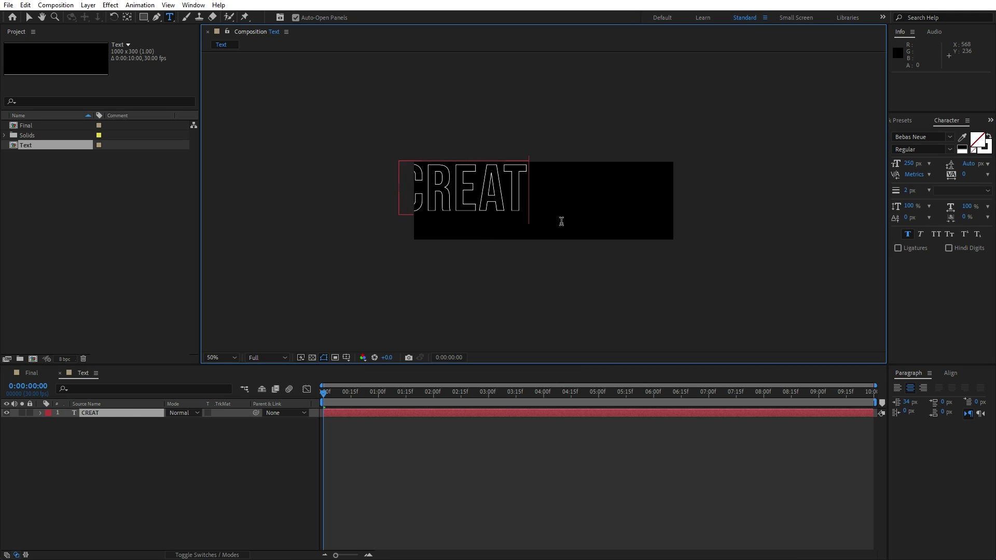
left_click(120, 413)
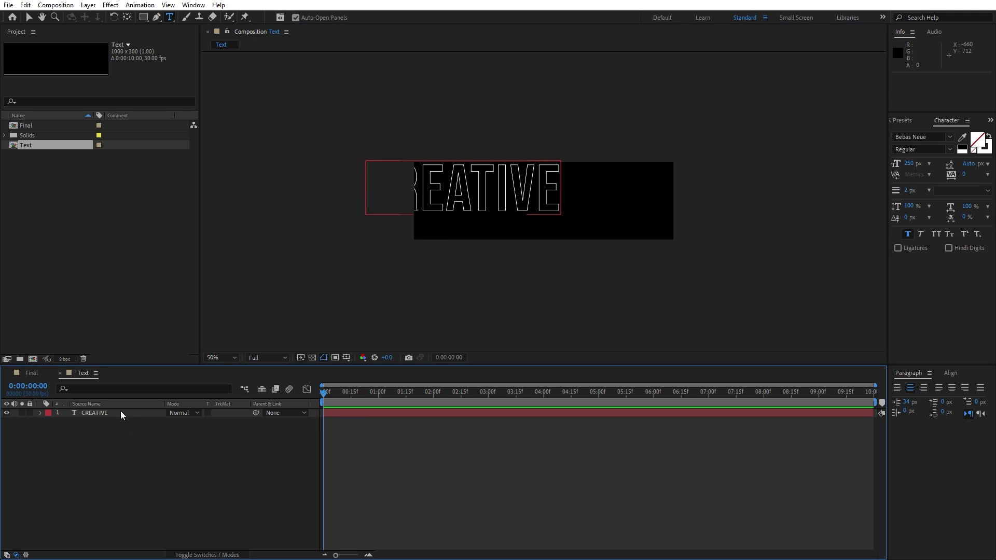
left_click(989, 140)
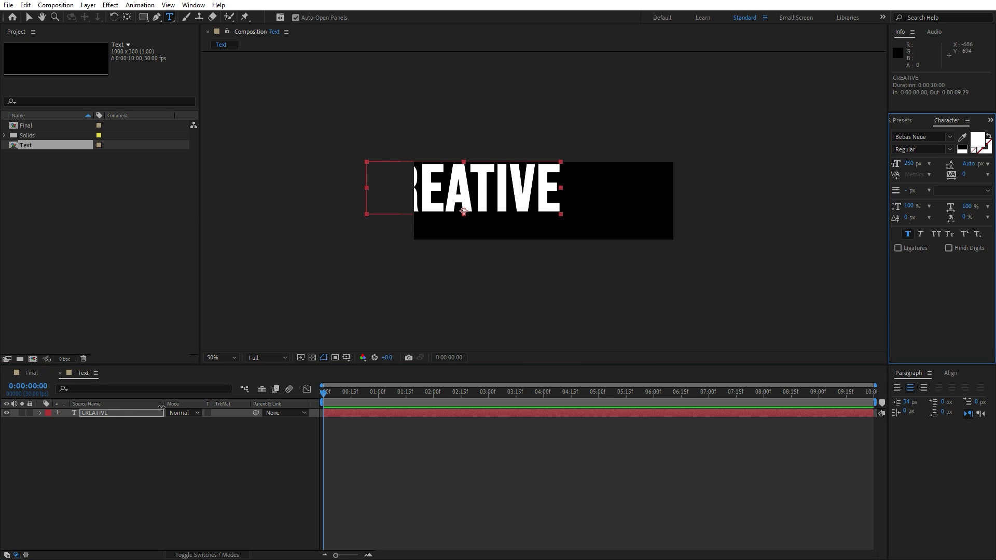
left_click(950, 373)
left_click(917, 399)
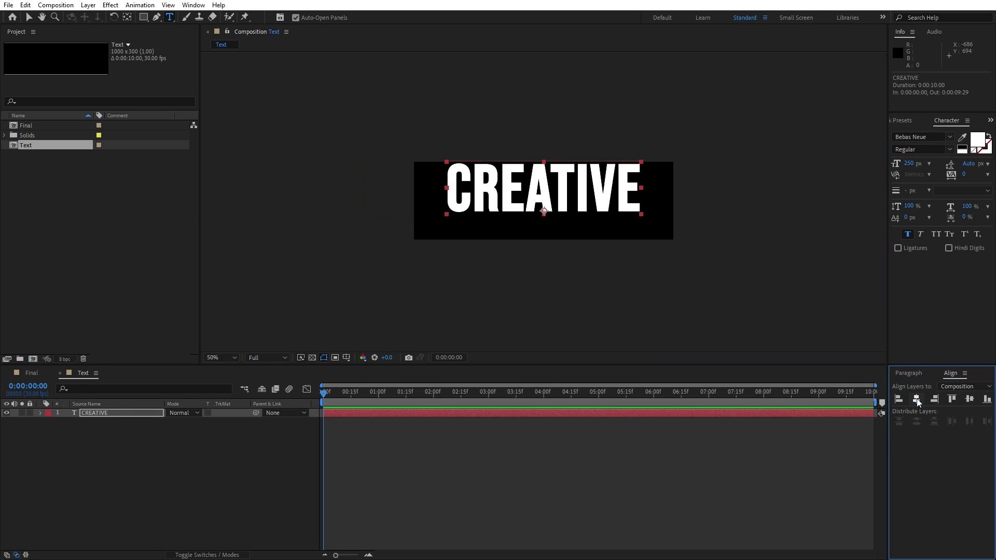
left_click(970, 399)
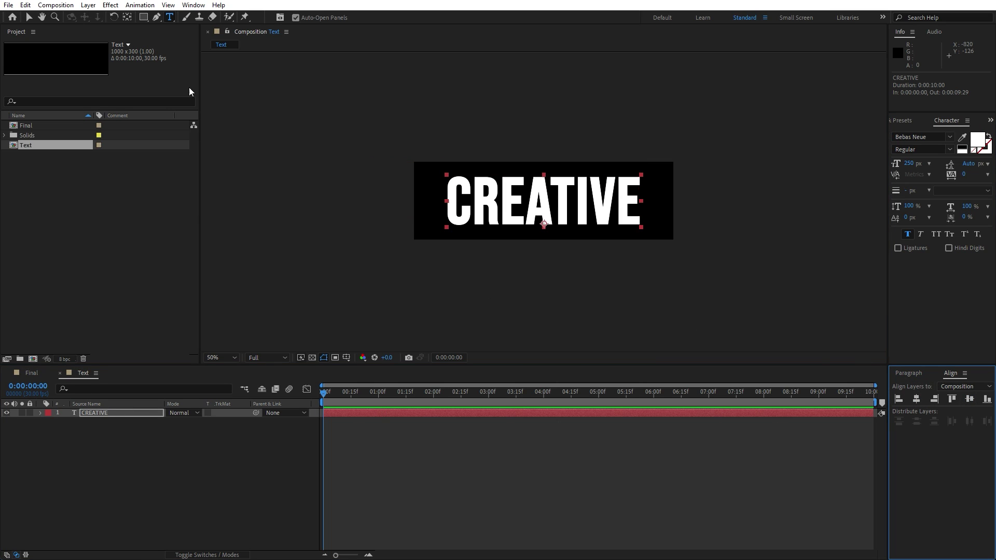
left_click(193, 5)
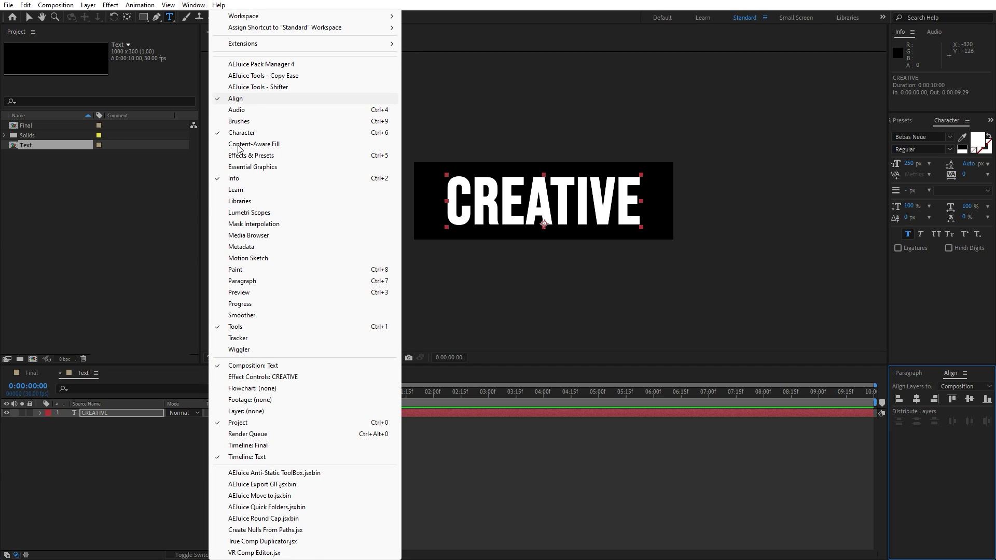
Return to Final and place the Text composition above Ball Action as the top layer
left_click(79, 485)
left_click(60, 373)
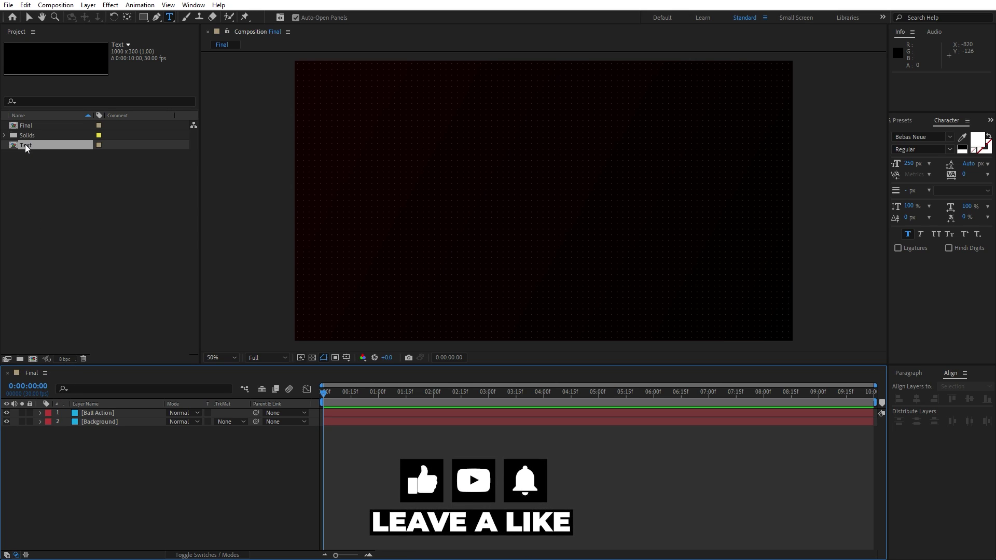
left_click_drag(25, 146, 135, 417)
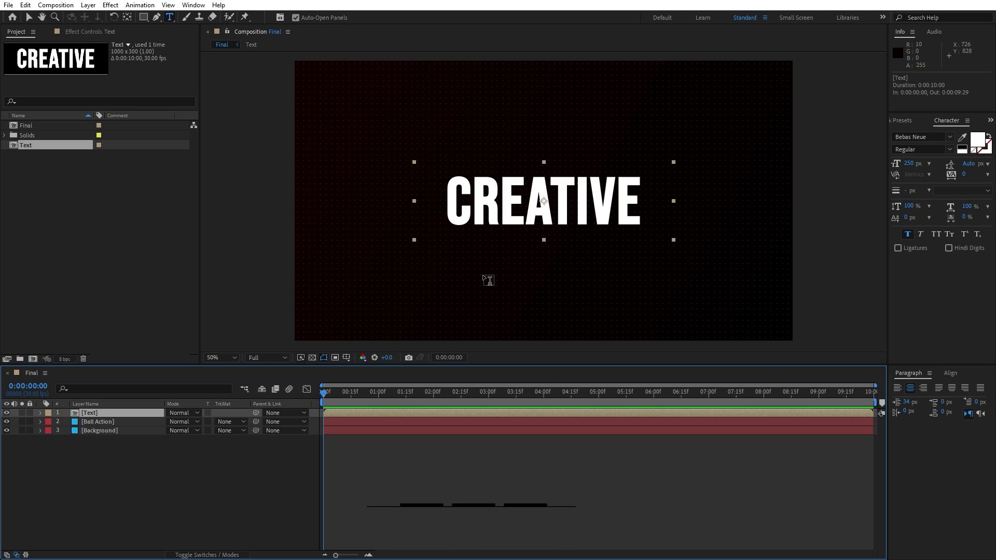
left_click(156, 18)
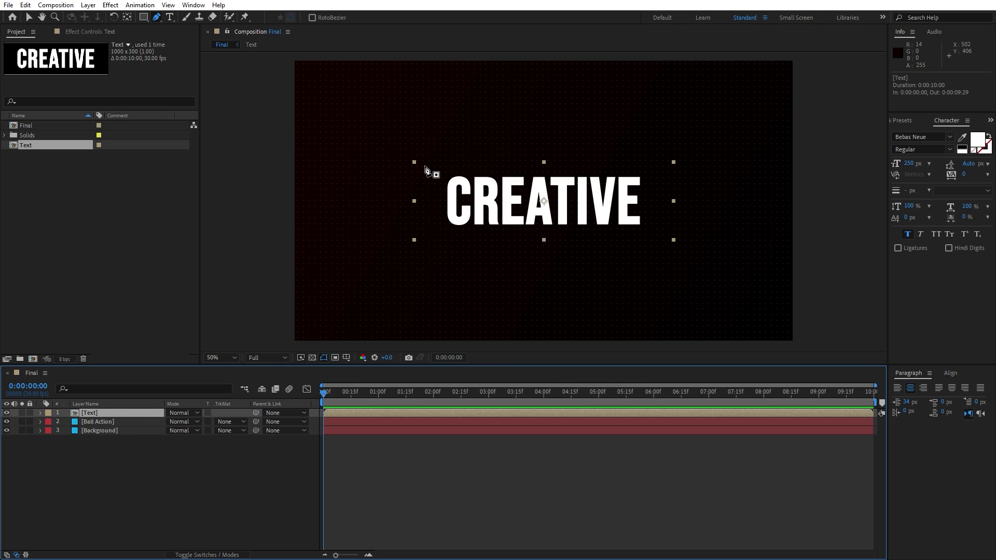
Draw a closed 10-point zigzag mask alternating left and right across CREATIVE
left_click(424, 165)
left_click(659, 177)
left_click(429, 187)
left_click(654, 191)
left_click(428, 204)
left_click(649, 203)
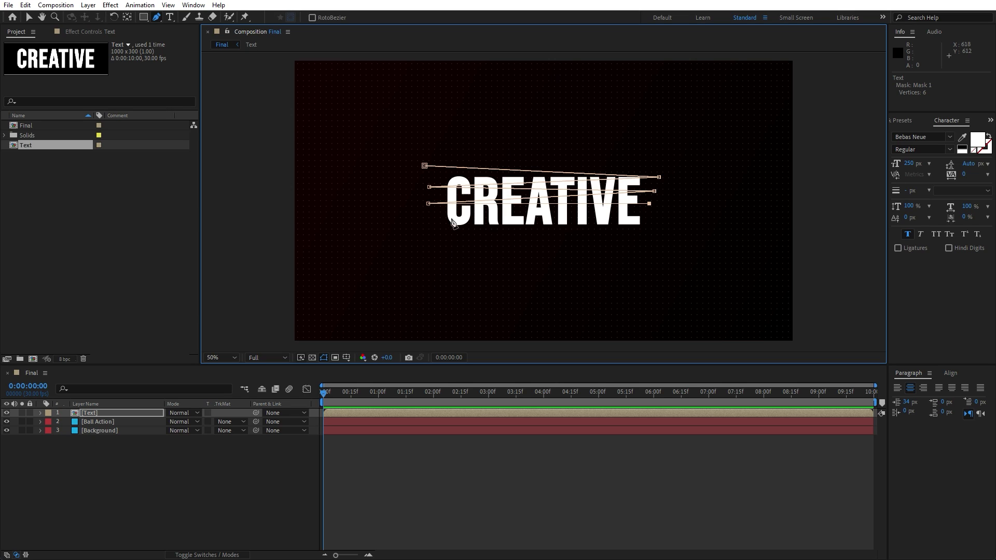
left_click(429, 217)
left_click(659, 219)
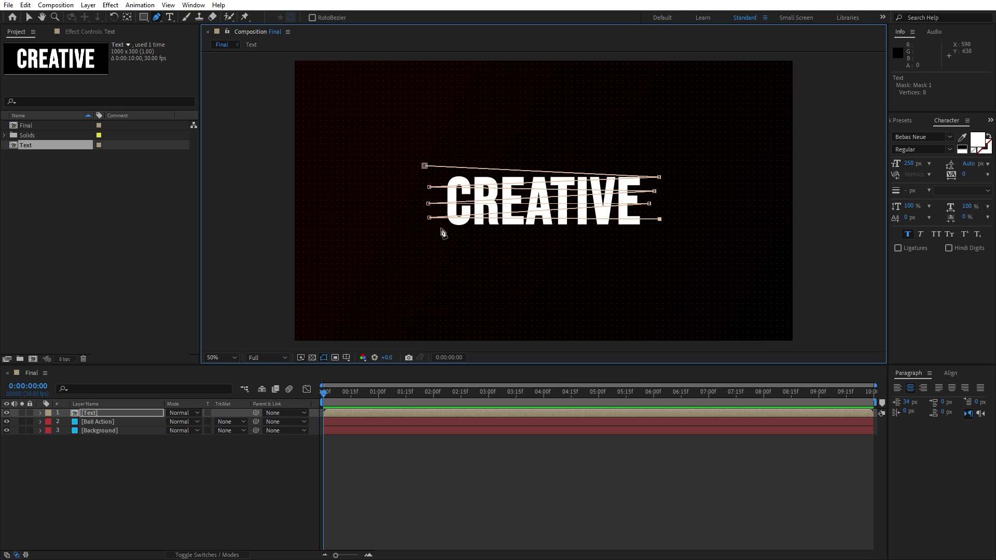
left_click(426, 231)
left_click(649, 234)
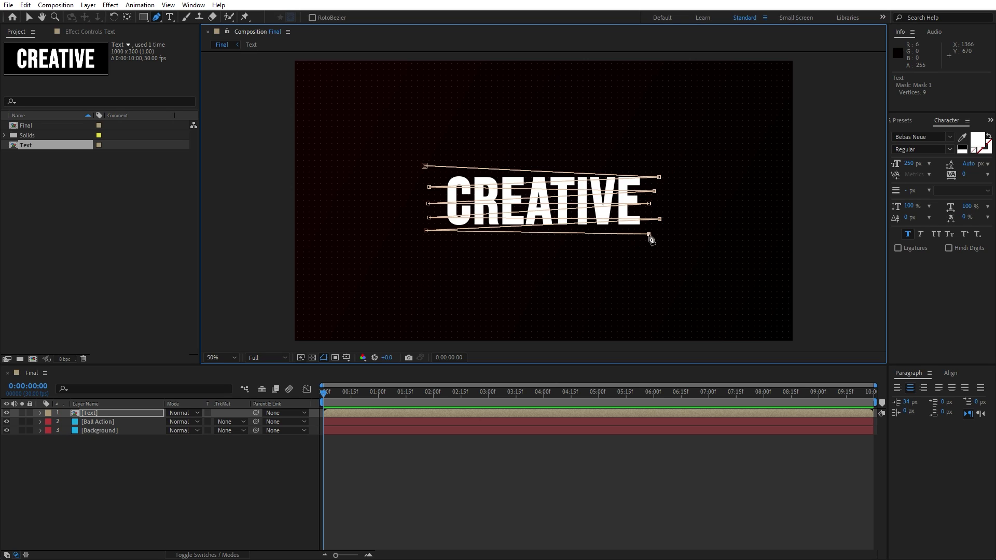
left_click(425, 167)
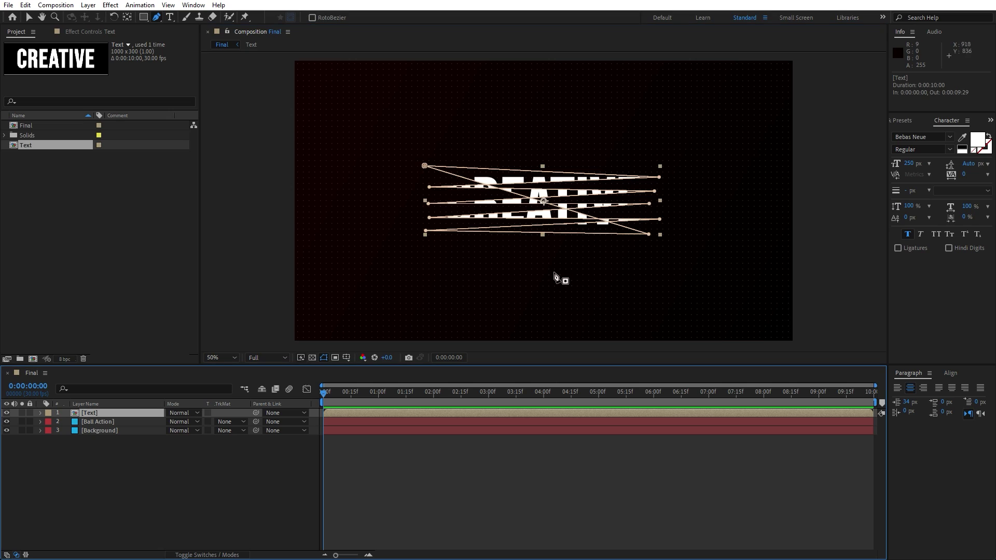
Fine-tune the bottom-right, left-side and top-left mask points, then reselect the Text layer
left_click_drag(650, 235, 653, 231)
left_click_drag(426, 230, 426, 214)
left_click_drag(424, 166, 428, 171)
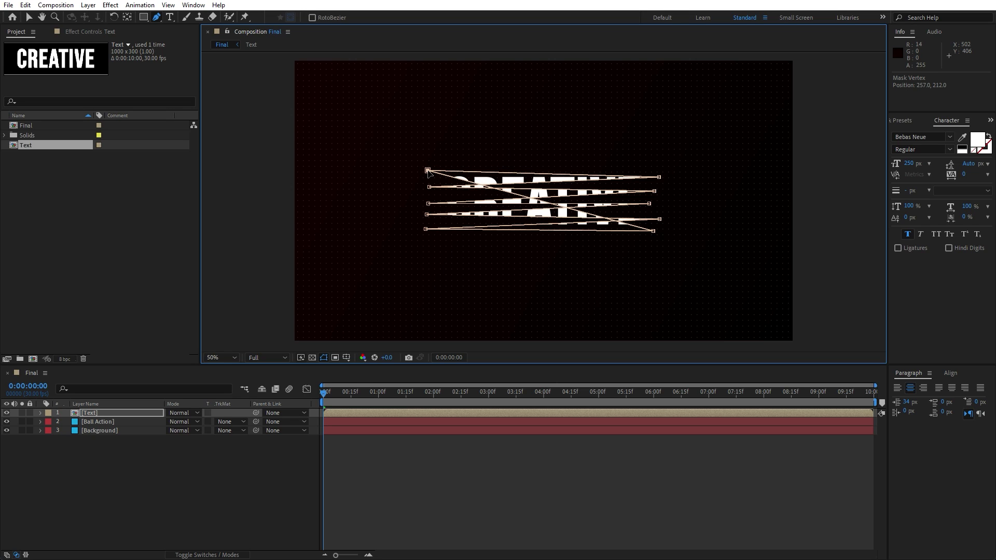
left_click(200, 470)
left_click(114, 415)
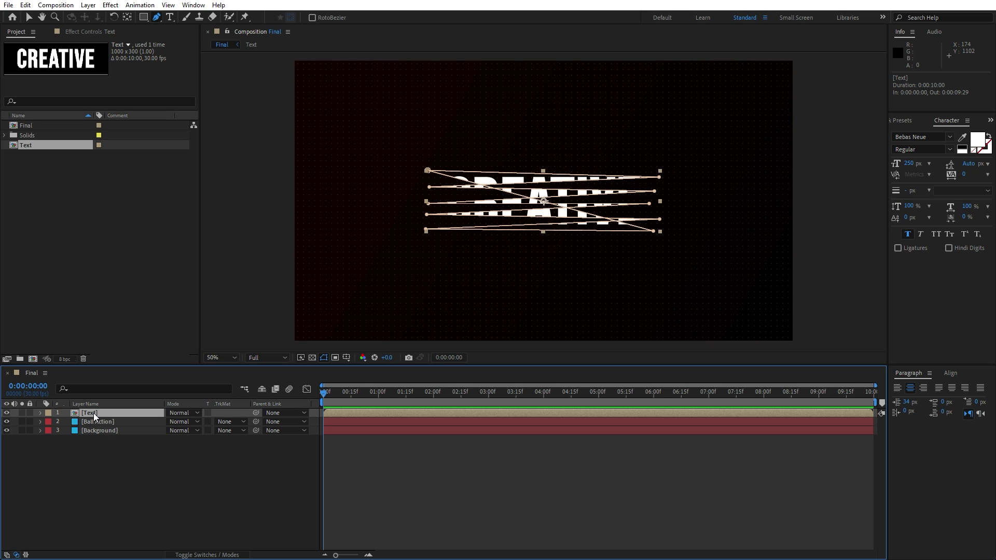
Apply Stroke to the Text layer with Brush Size 4 and Paint Style On Transparent
left_click(905, 121)
left_click(928, 132)
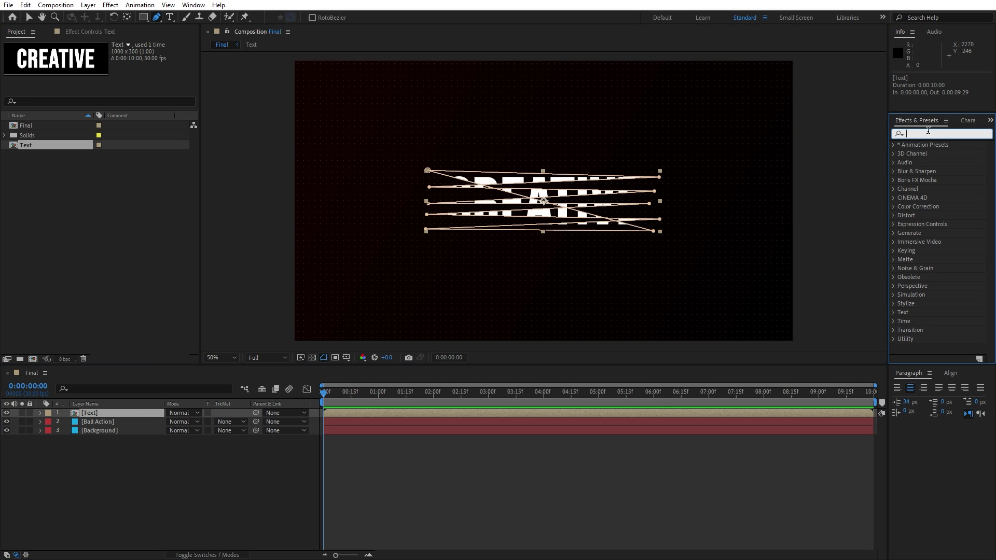
type("stroke")
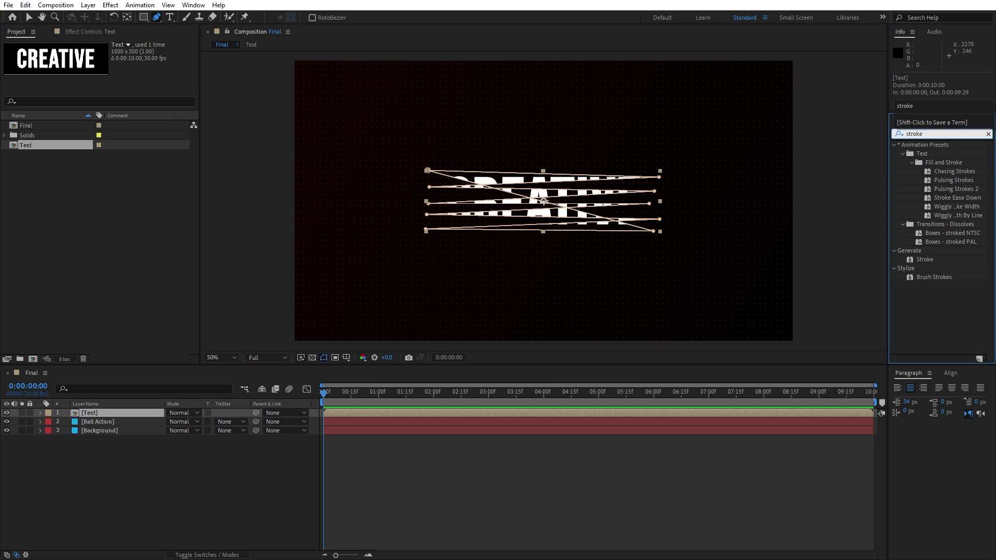
mouse_move(921, 262)
left_mouse_down()
mouse_move(229, 400)
mouse_move(117, 412)
left_mouse_up()
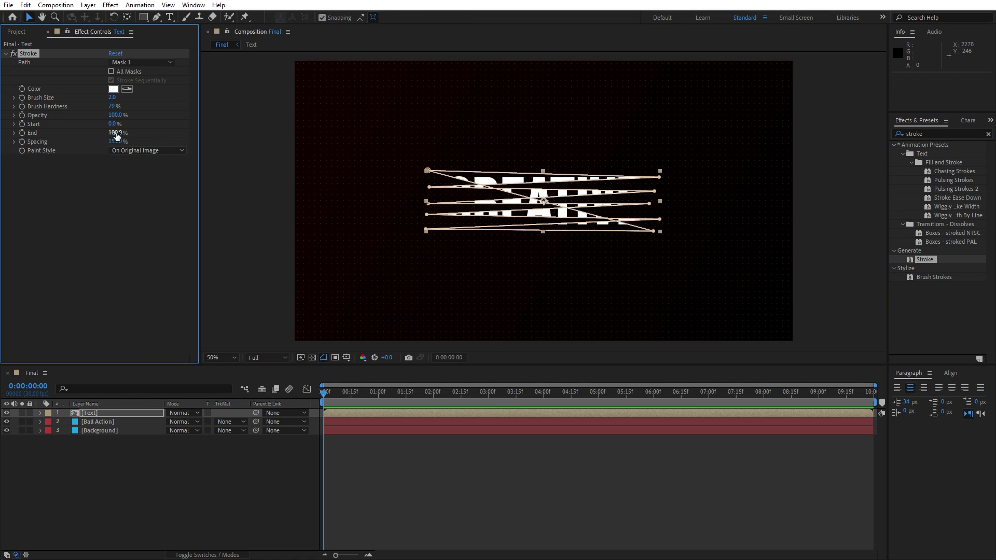
left_click(114, 98)
type("4")
left_click(89, 158)
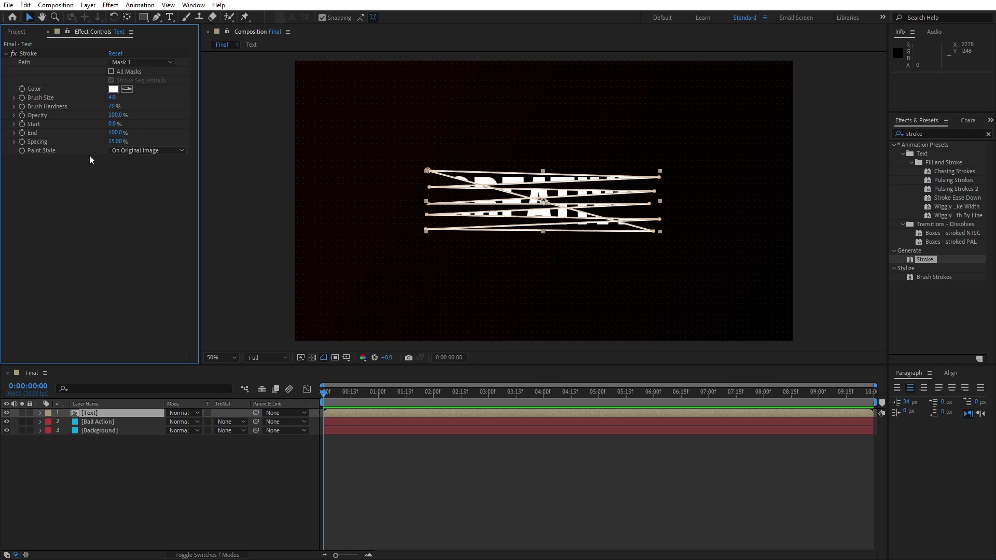
left_click(127, 152)
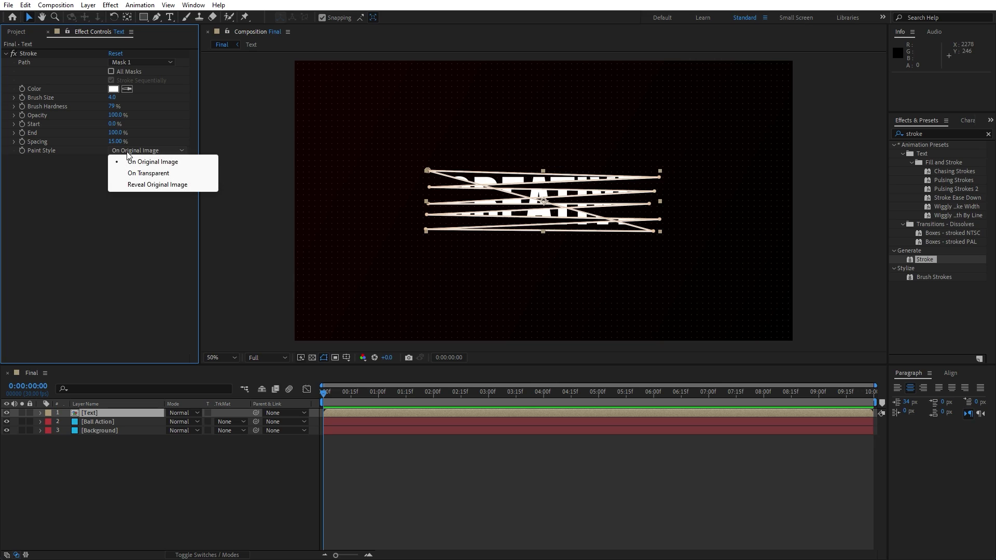
left_click(141, 174)
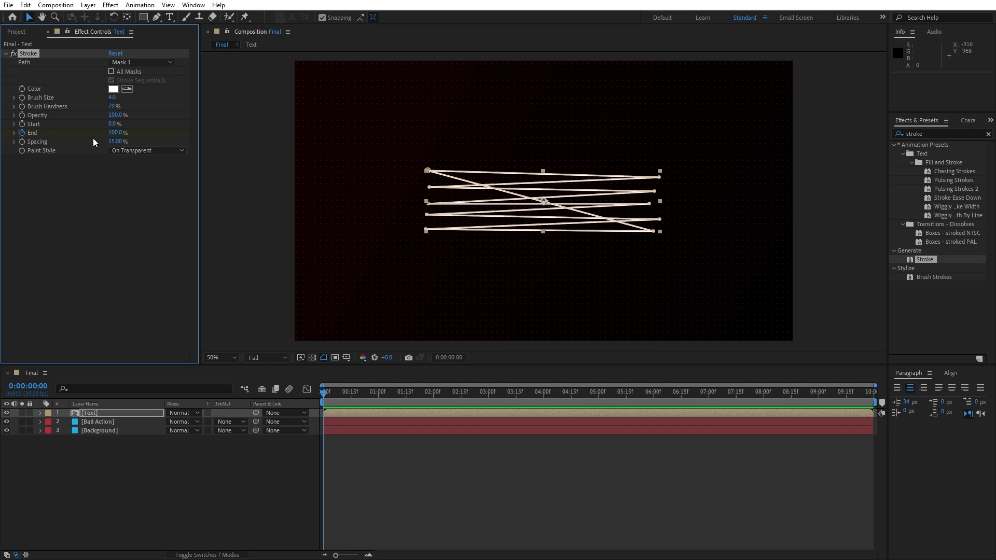
left_click(115, 132)
Keyframe the Stroke End to 100% at the four-second mark
left_click_drag(332, 392, 543, 393)
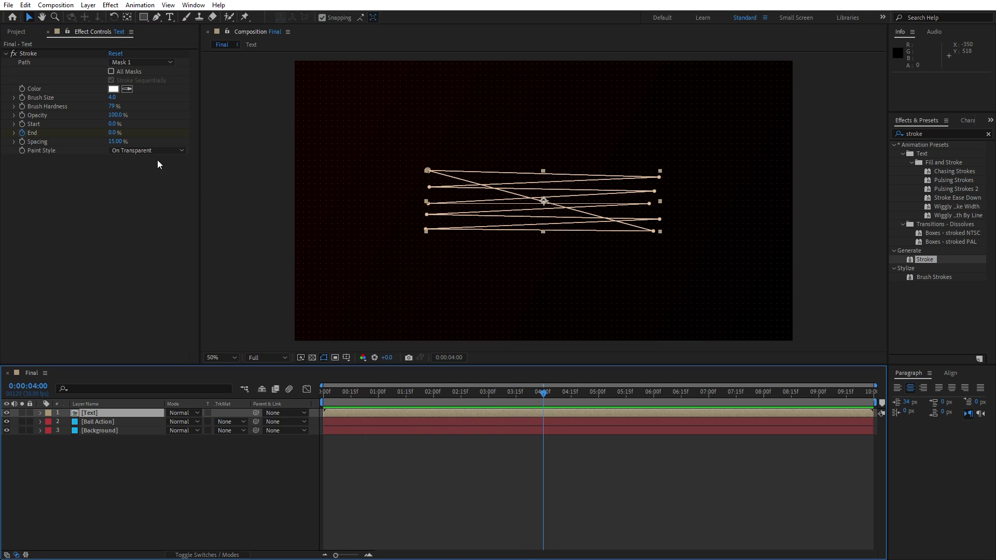
left_click(113, 132)
type("10")
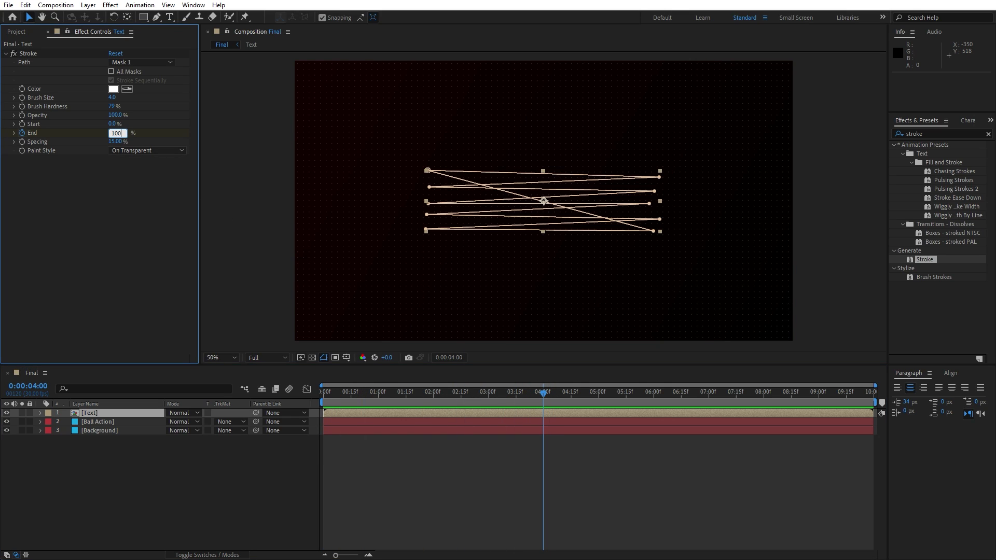
type("0")
key("Return")
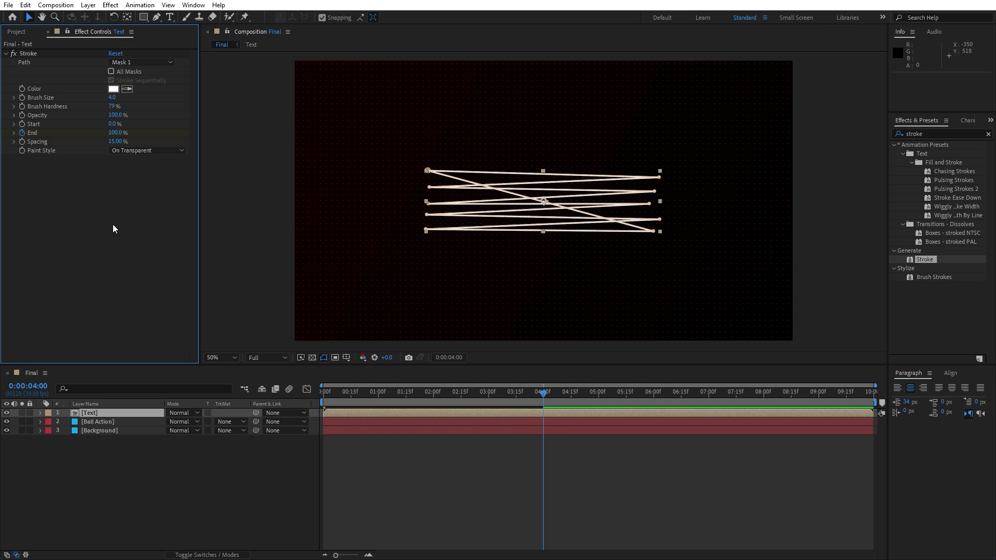
Keyframe the Text layer's Mask Expansion at -90 pixels at frame 0
left_click(93, 415)
key("m")
key("m")
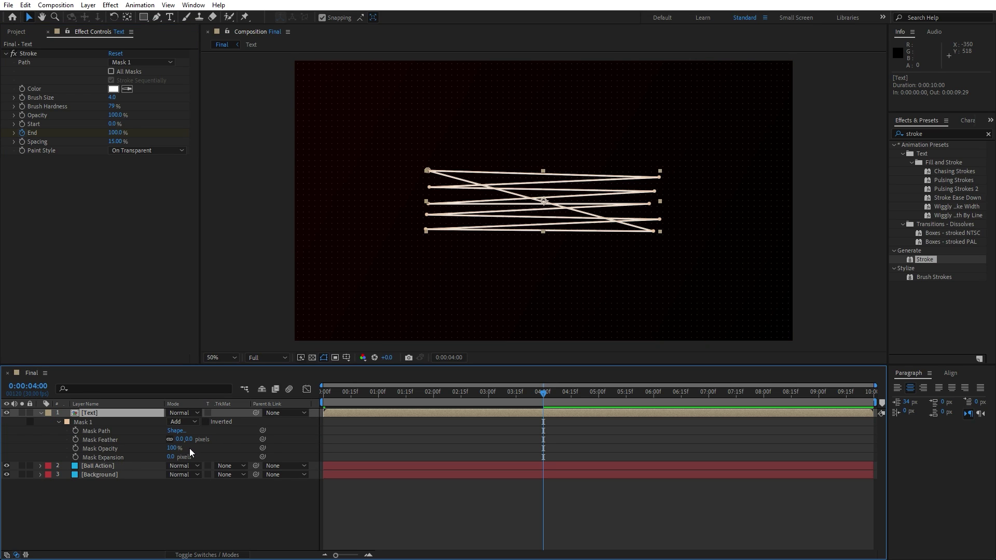
left_click_drag(338, 403, 279, 394)
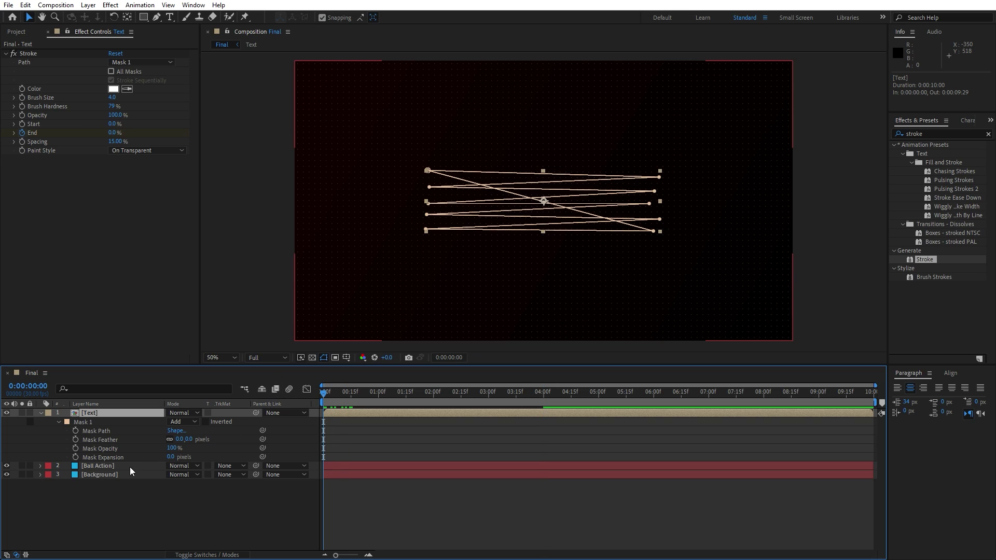
left_click(76, 456)
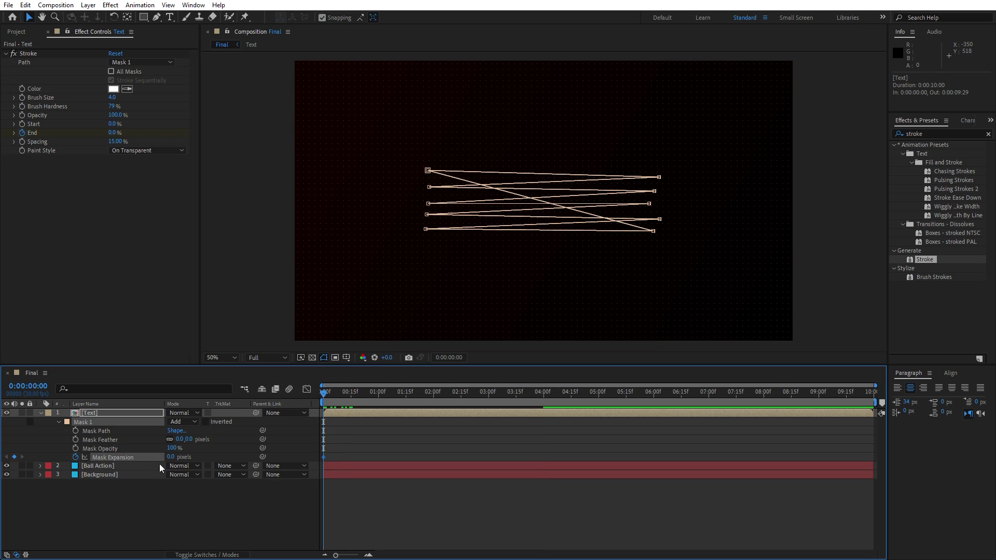
left_click(169, 457)
type("-90")
key("Return")
Preview the stroke draw-on to four seconds and duplicate the Text layer with Ctrl+D
left_click_drag(338, 400, 544, 397)
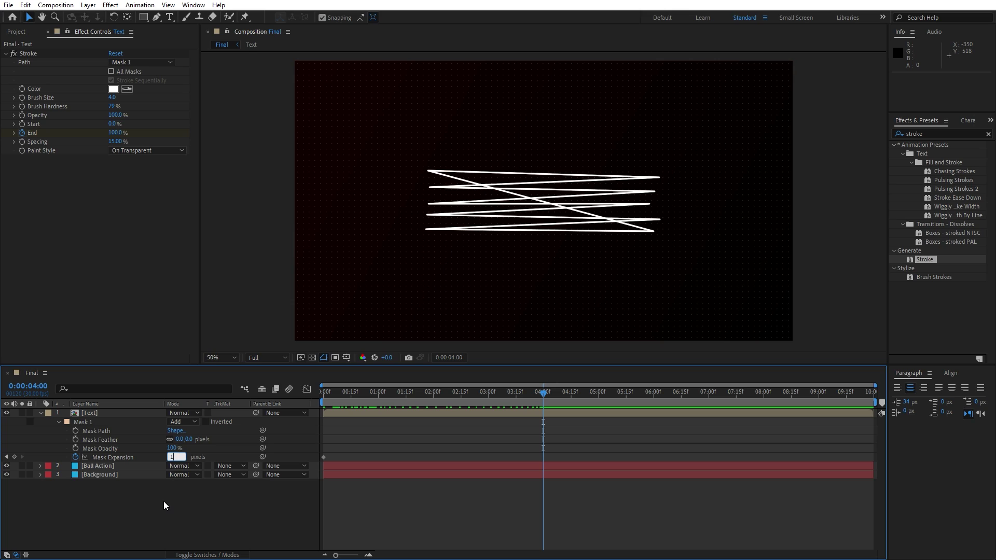
left_click(40, 413)
left_click(92, 414)
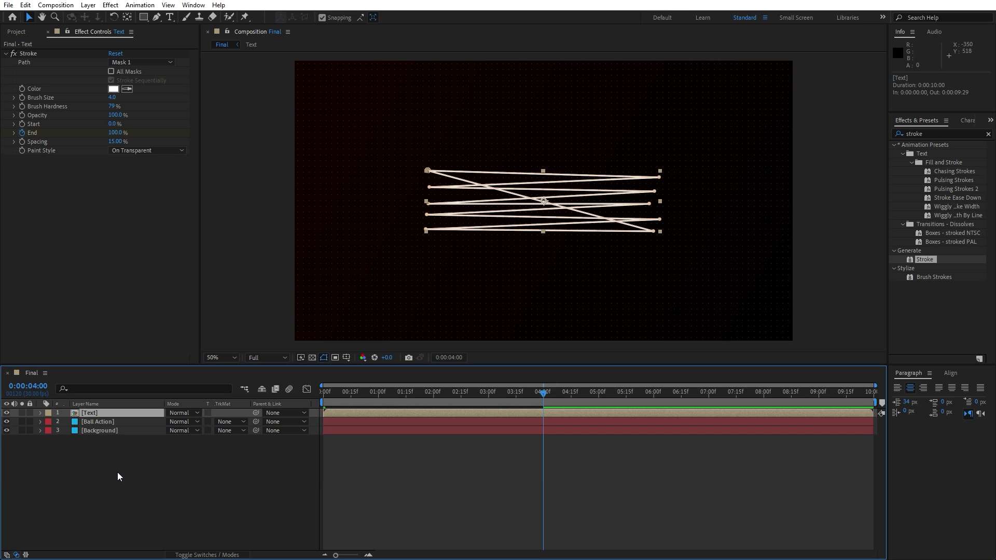
key("ctrl+d")
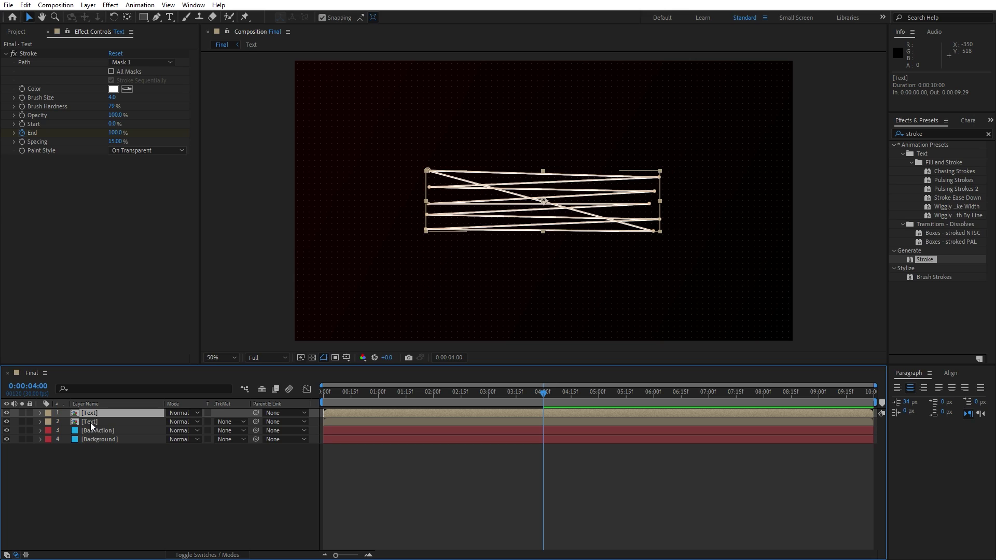
Replace the duplicate Text layer's Stroke effect with a Fill effect
left_click(90, 423)
left_click(32, 55)
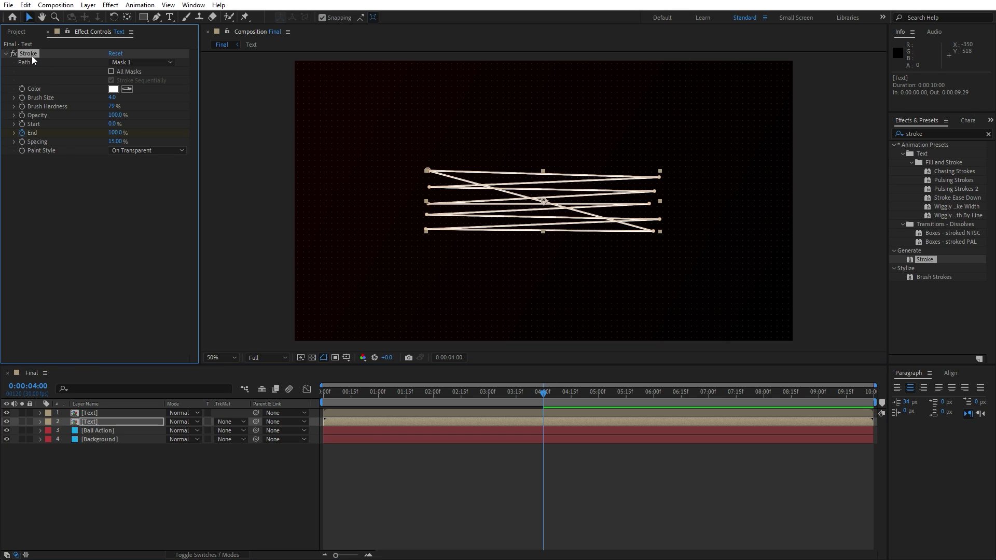
key("Delete")
left_click(914, 134)
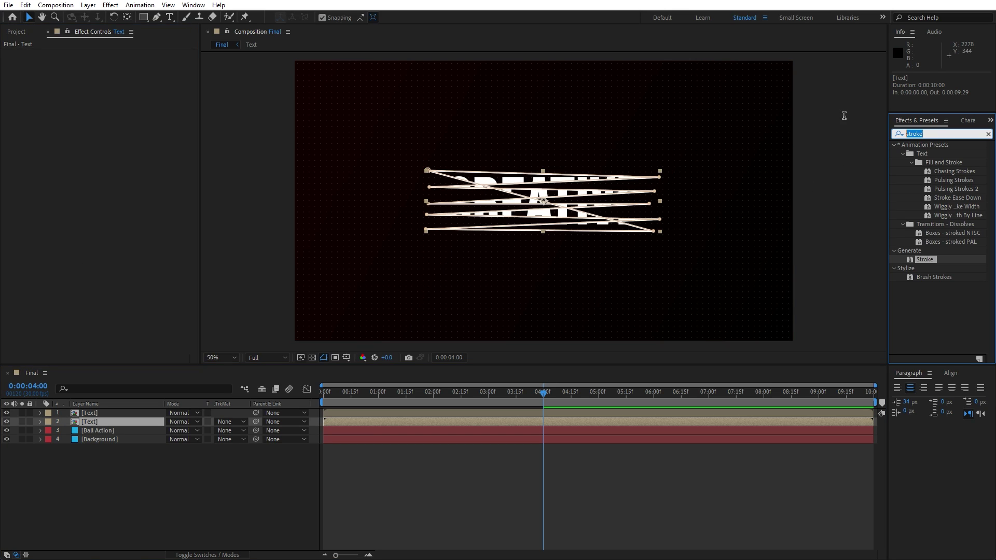
type("fill")
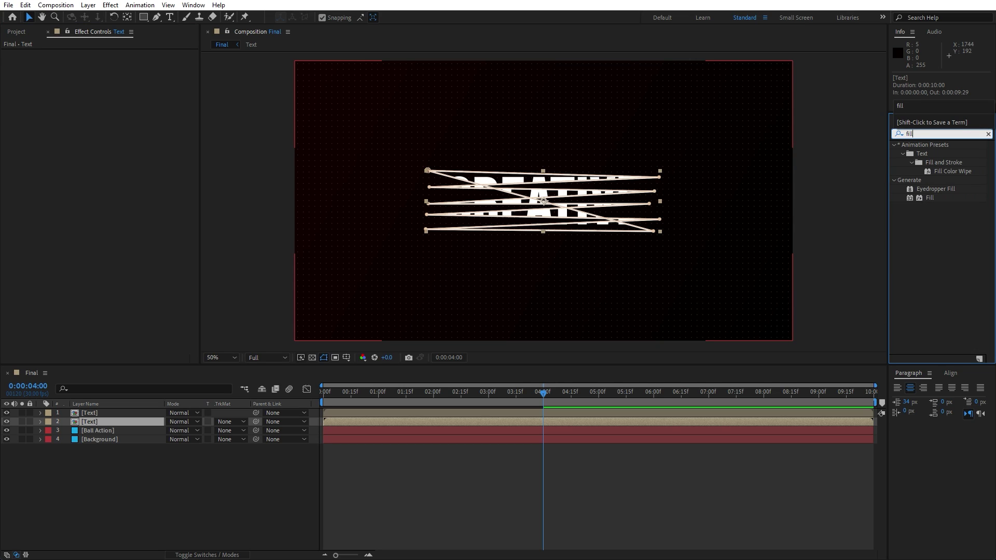
left_click_drag(930, 198, 113, 421)
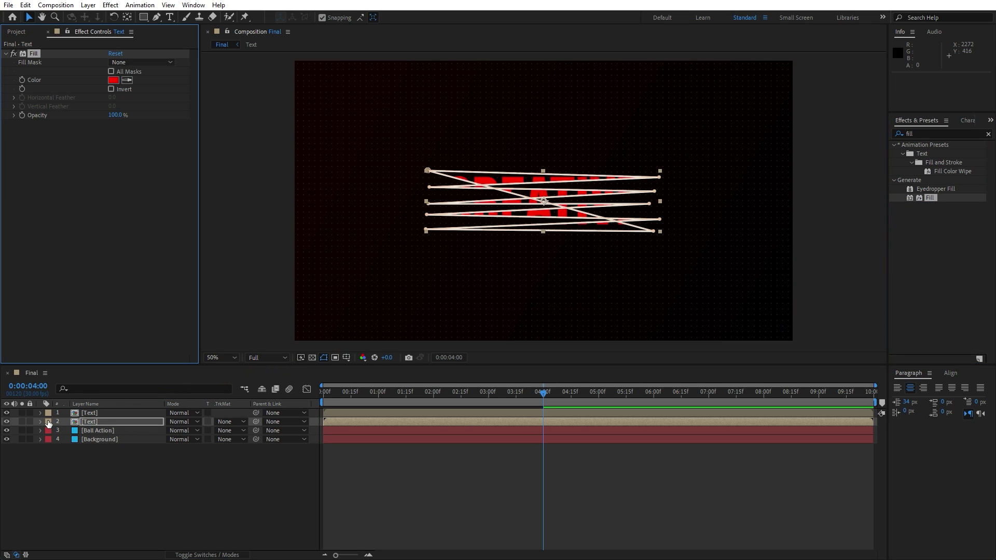
Label layer 2 Fuchsia, set its Fill colour to FFFFFF, and duplicate it
left_click(48, 422)
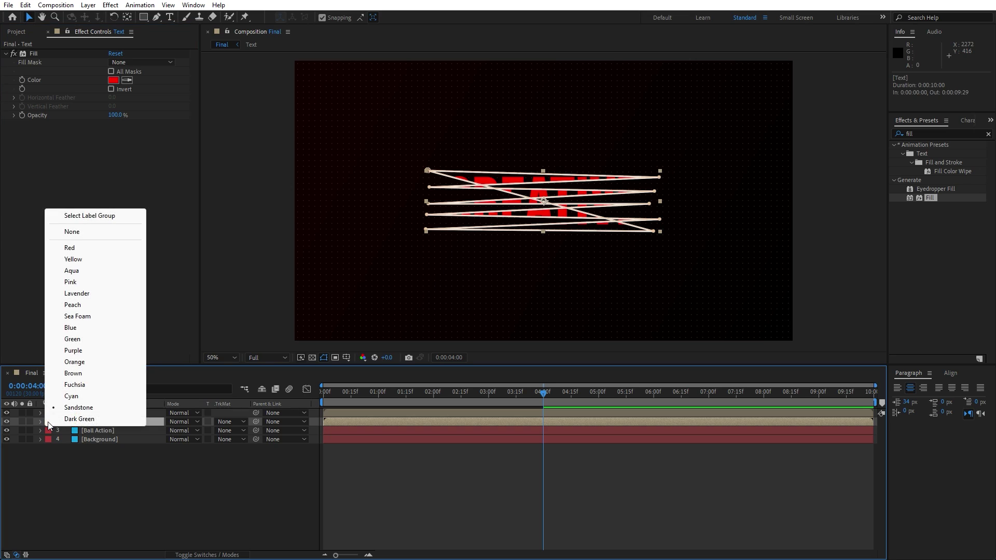
left_click(74, 386)
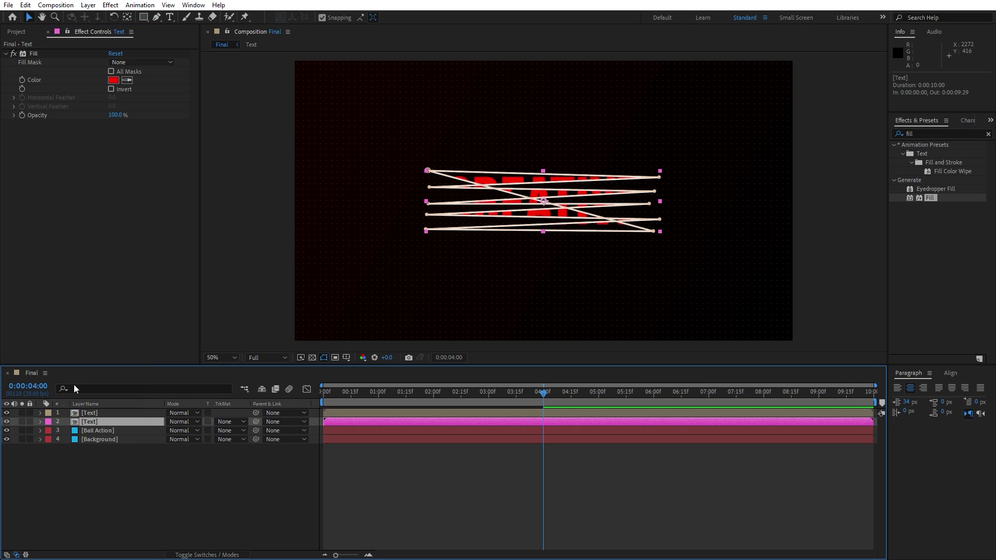
left_click(113, 81)
type("FFFFFF")
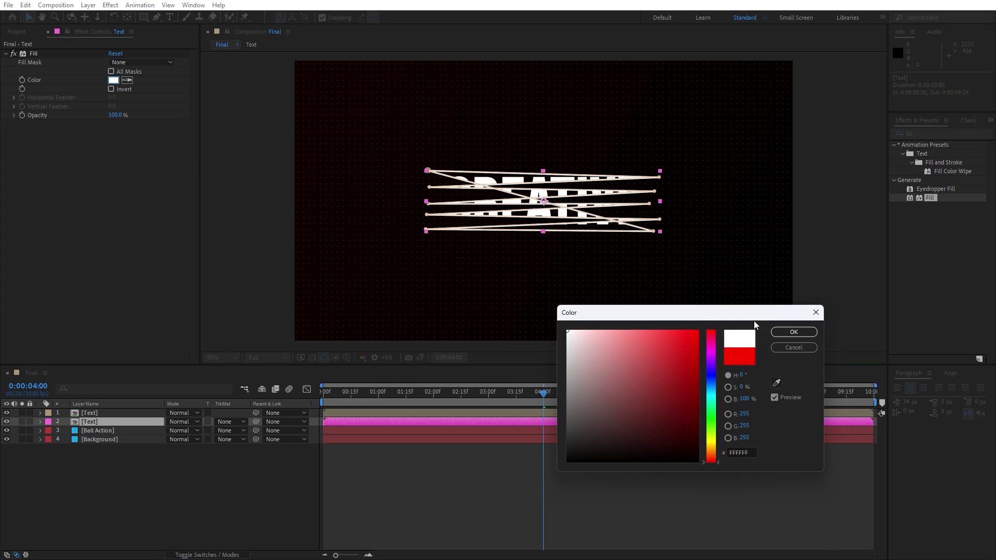
left_click(797, 334)
left_click(181, 469)
left_click(104, 425)
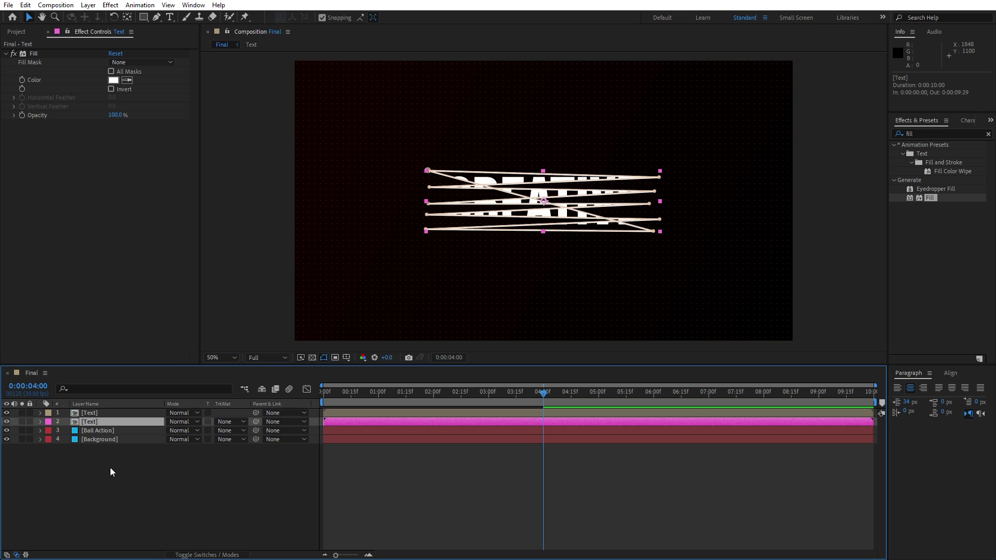
key("ctrl+d")
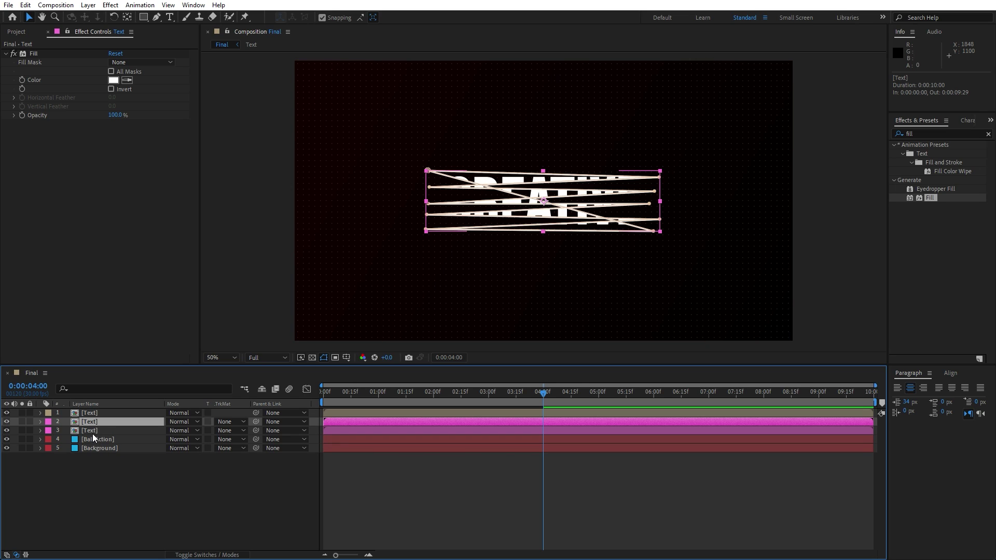
Label the third Text layer Purple and set its Mask Expansion to 90 at the start
left_click(91, 434)
left_click(48, 431)
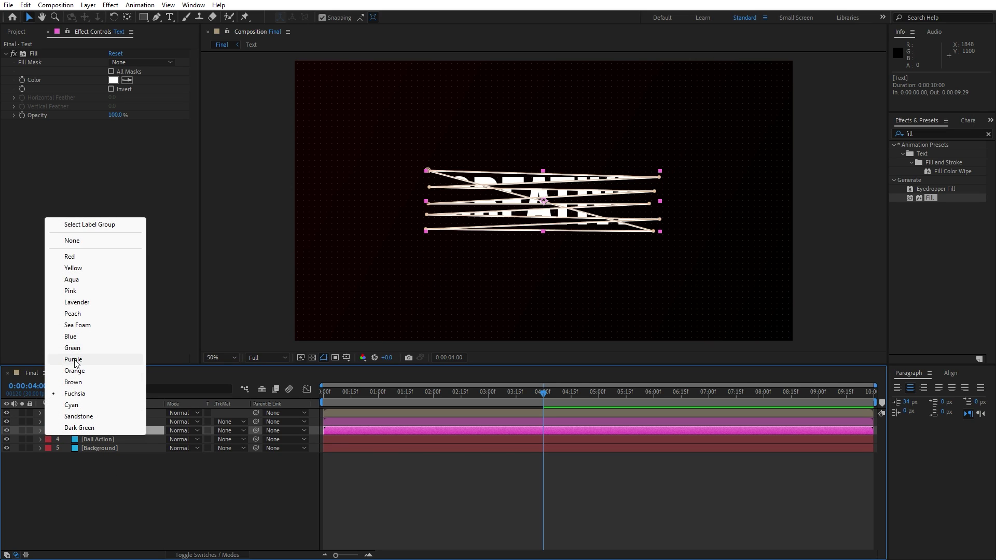
left_click(77, 359)
key("m")
key("m")
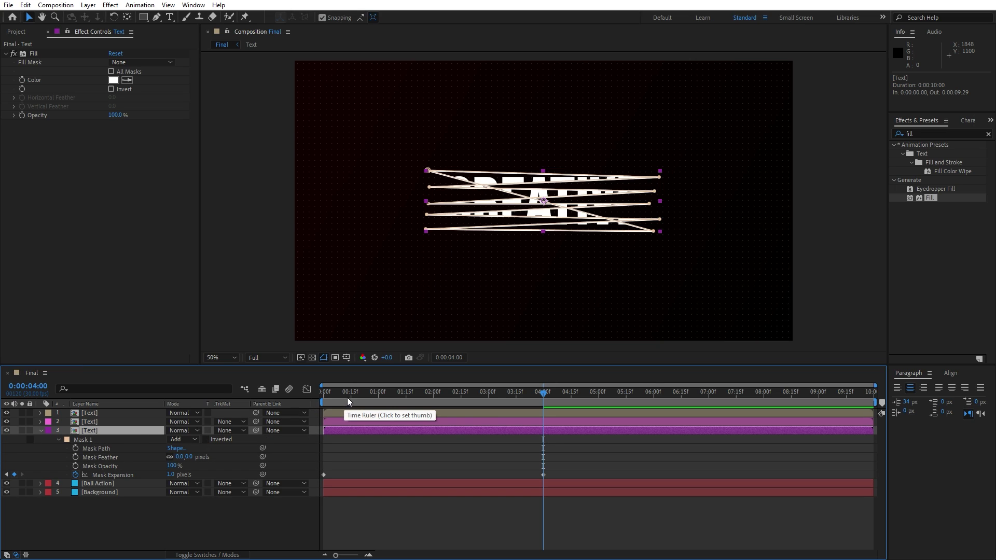
key("Home")
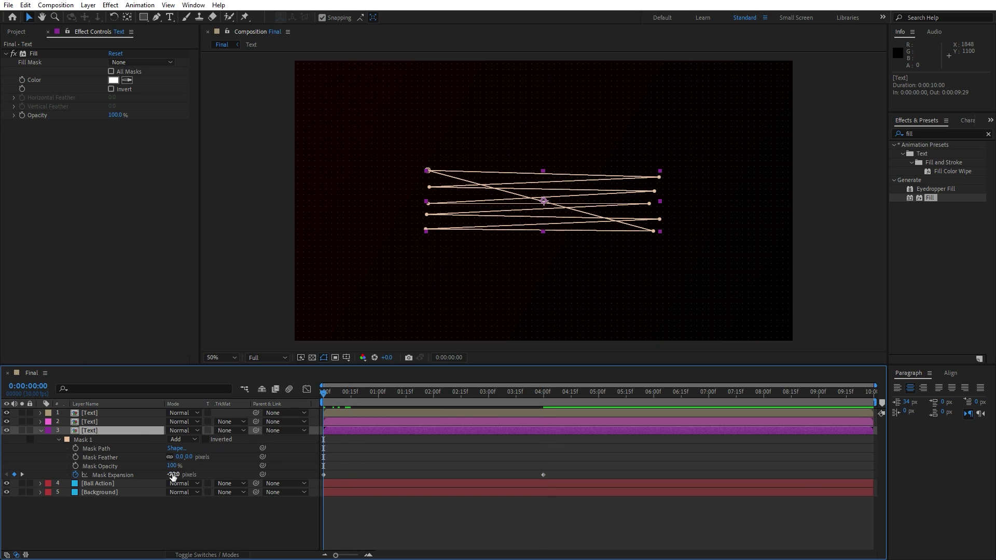
left_click(172, 475)
type("90")
key("Return")
At 4 seconds set Mask Expansion to -1, switch the mask to Subtract, and preview
left_click_drag(394, 390, 542, 397)
left_click(172, 475)
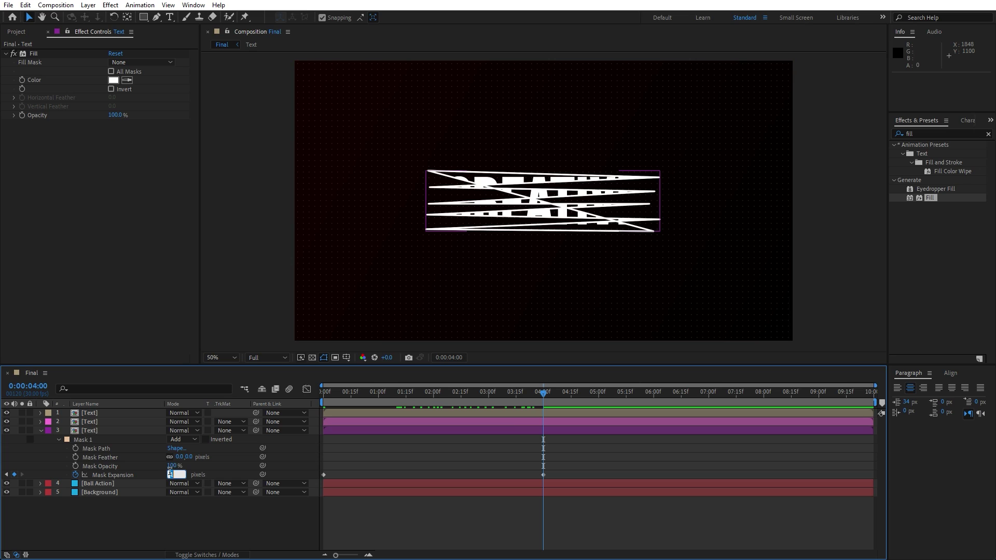
type("-1")
key("Return")
left_click(180, 440)
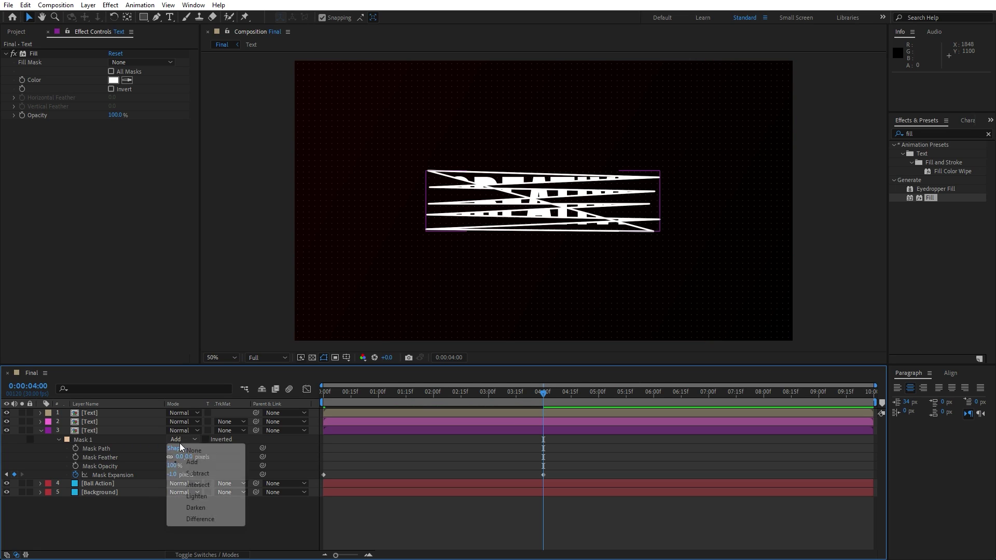
left_click(204, 472)
left_click(209, 525)
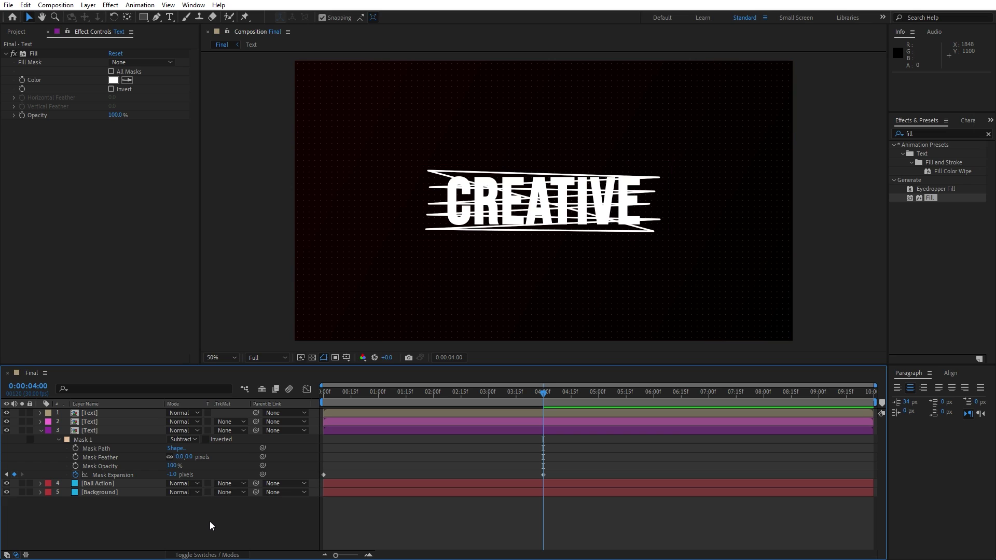
key("space")
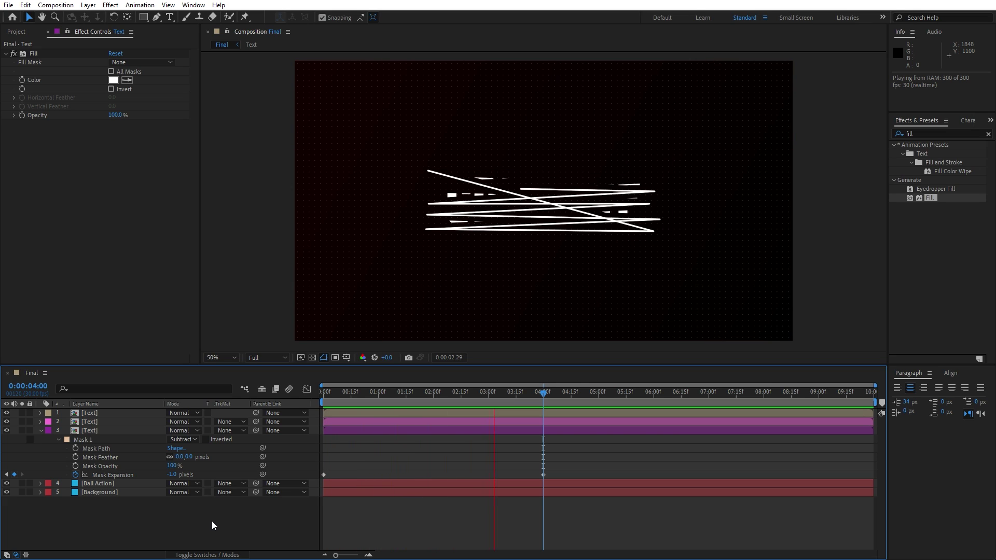
left_click(353, 415)
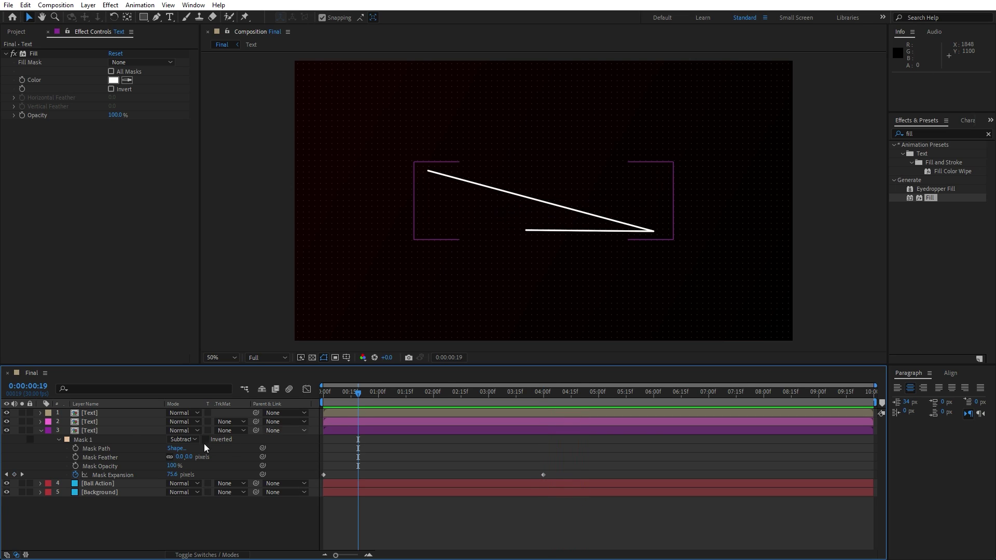
Easy-ease all Mask Expansion and Stroke End keyframes on the three Text layers
left_click(40, 431)
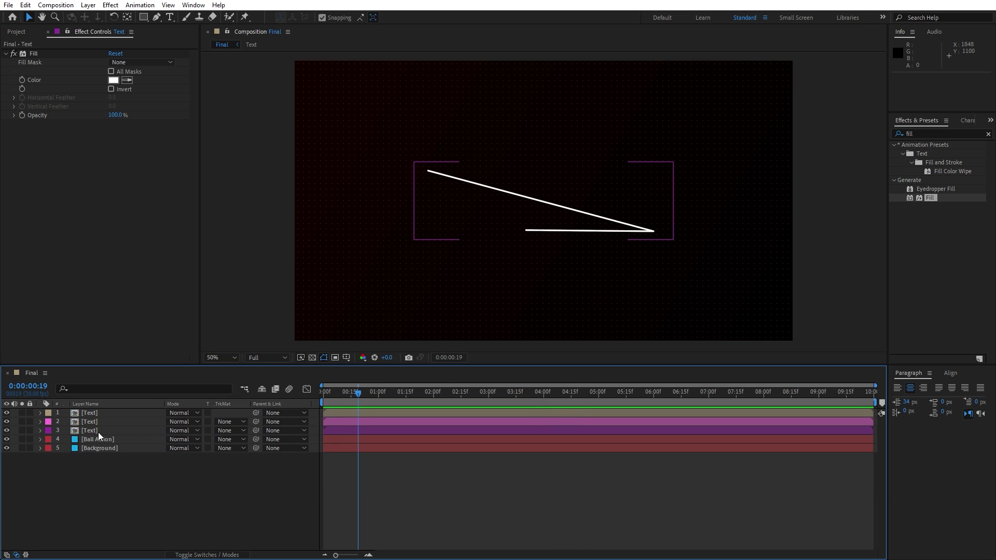
left_click(99, 431)
left_click(96, 413, "shift")
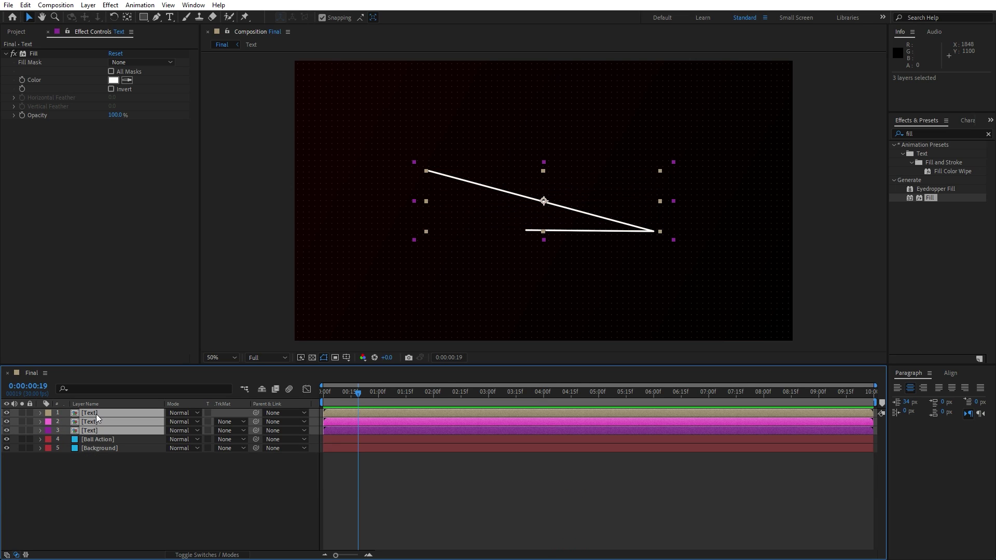
key("u")
left_click(564, 437)
left_click_drag(434, 397, 456, 399)
mouse_move(582, 420)
left_mouse_down()
mouse_move(405, 440)
mouse_move(302, 525)
left_mouse_up()
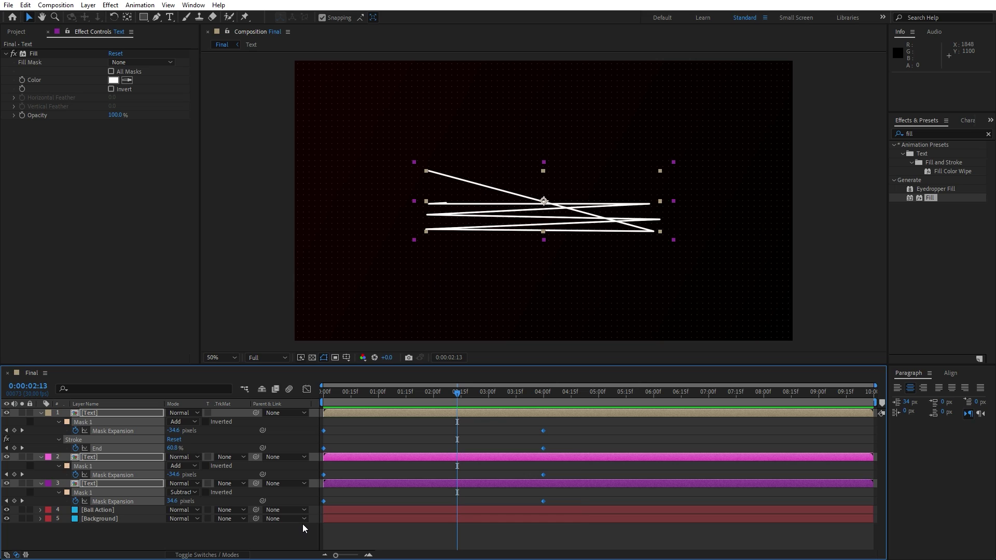
key("F9")
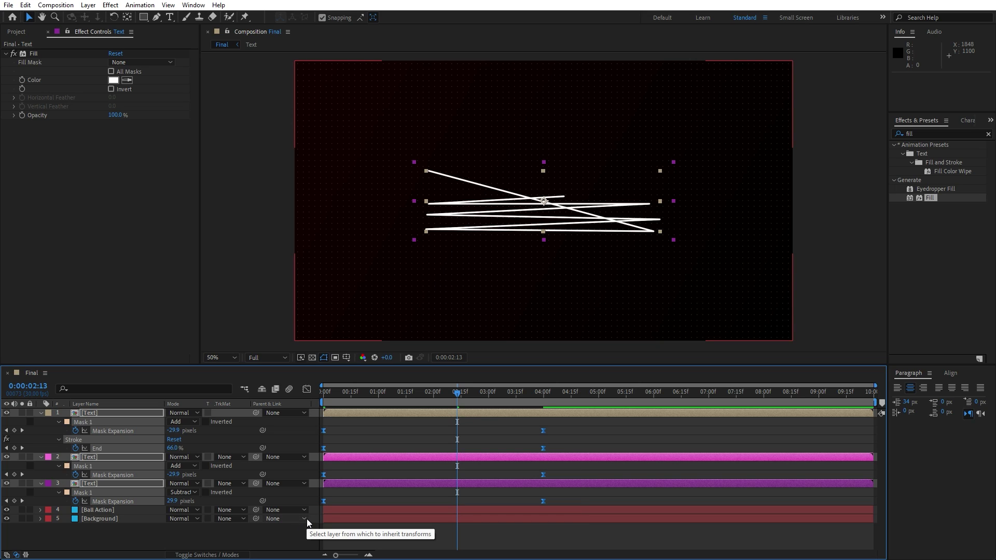
In the Graph Editor, stretch the first keyframe's influence to about 83%, then preview
left_click(306, 390)
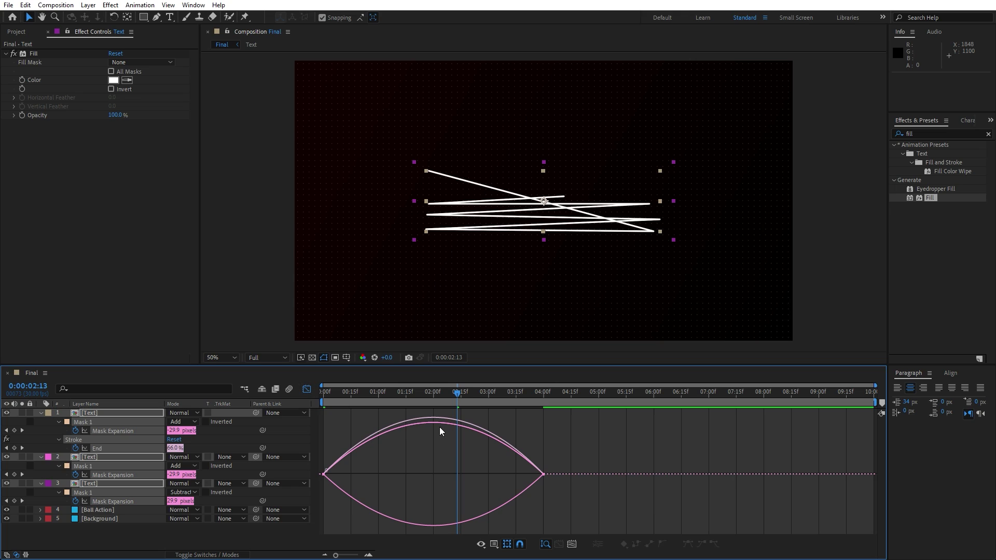
right_click(549, 441)
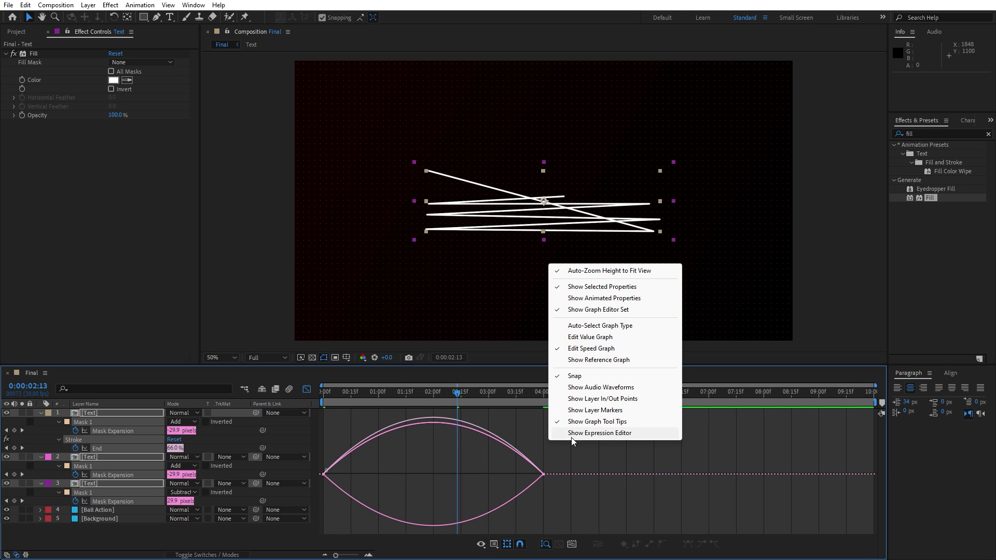
left_click(543, 450)
left_click_drag(579, 443, 450, 474)
left_click_drag(377, 461, 413, 473)
left_click(307, 389)
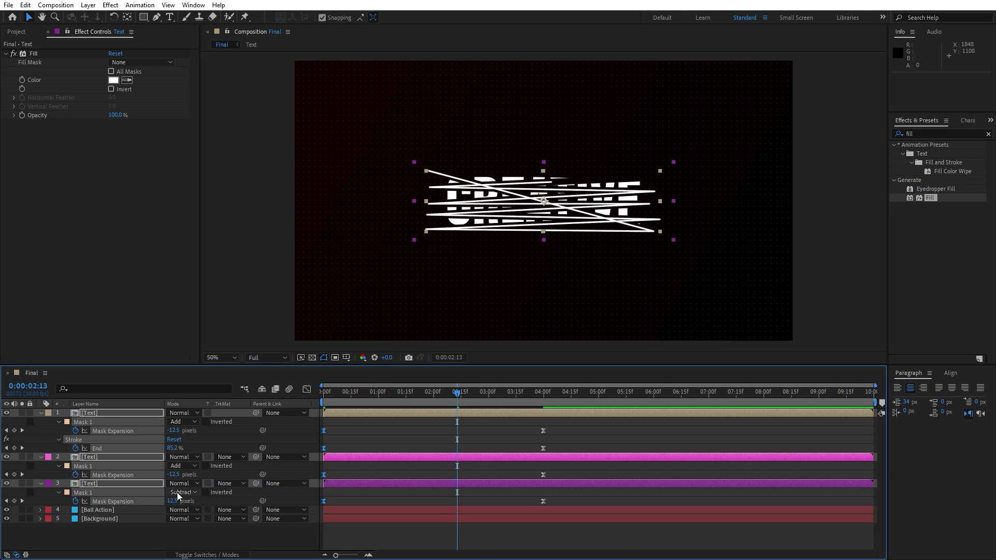
key("space")
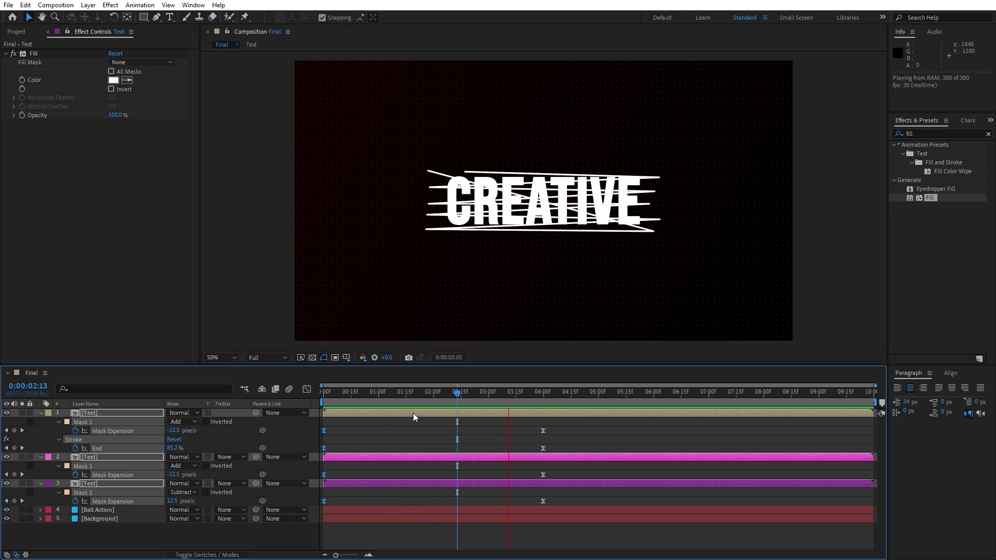
Preview the eased reveal twice, stopping at 02:17, then collapse and select all three Text layers
left_click(472, 394)
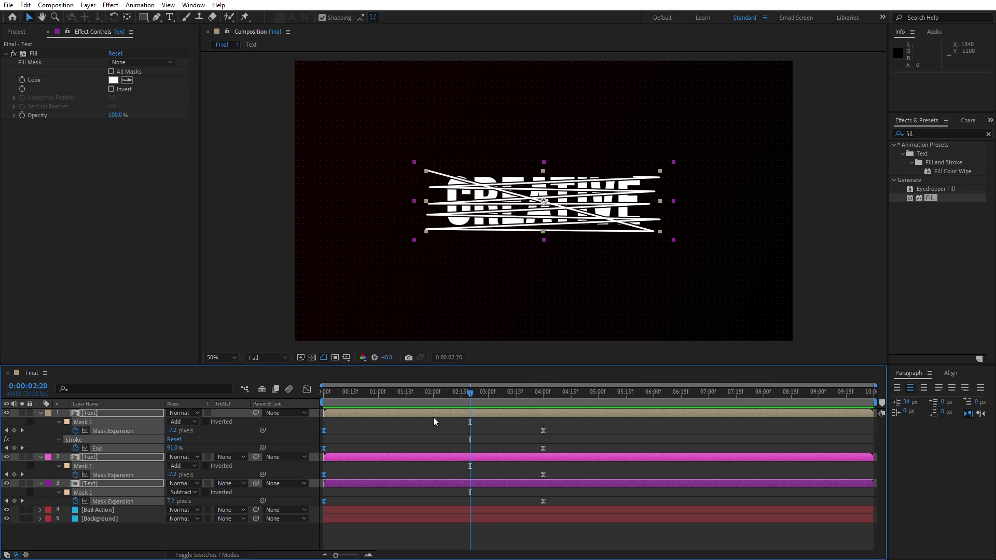
key("space")
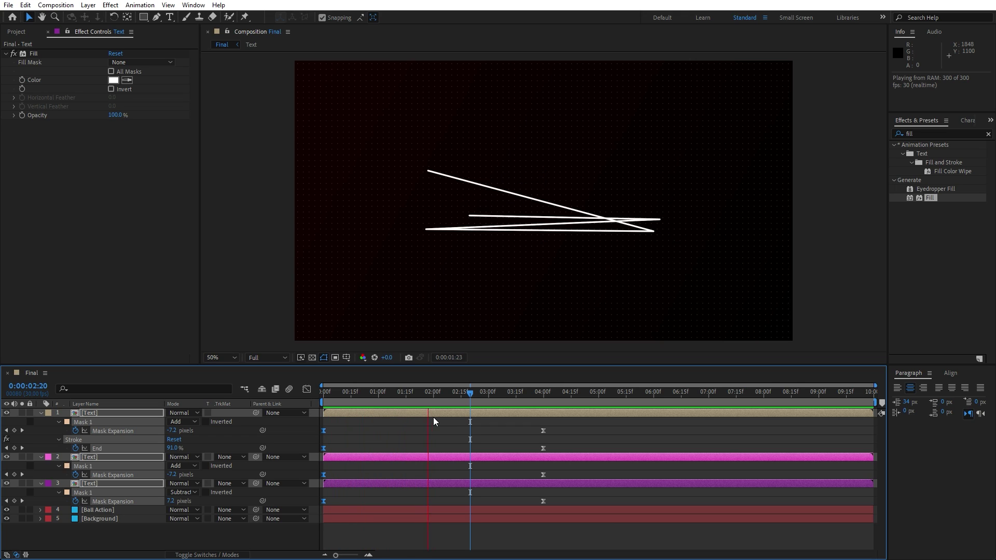
left_click(465, 395)
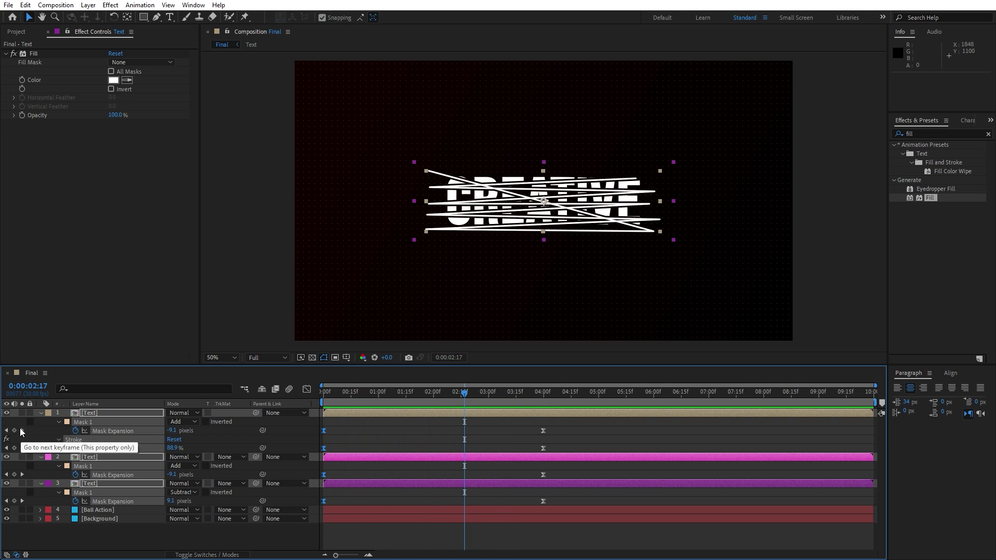
left_click(42, 413)
left_click(112, 476)
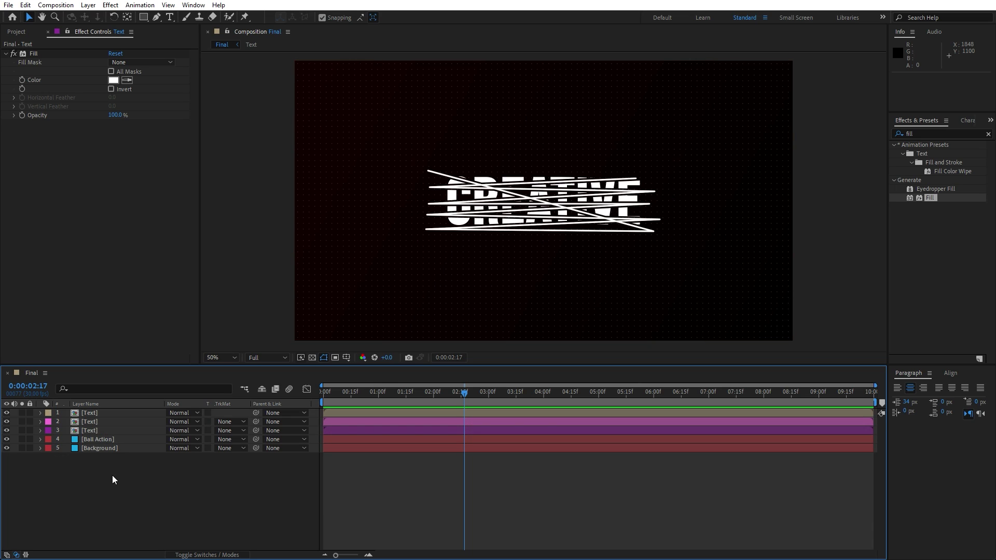
left_click(92, 428)
left_click(94, 410, "shift")
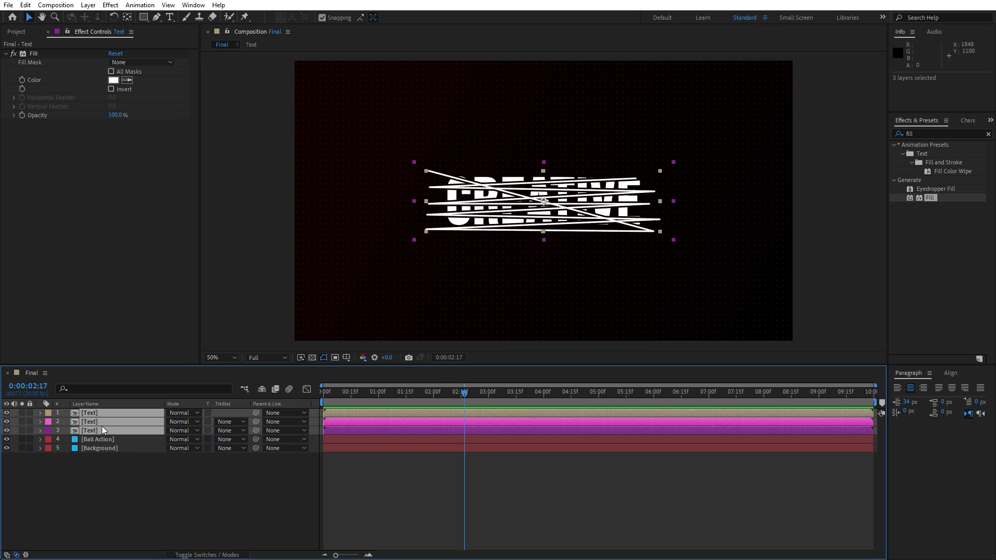
Pre-compose the three Text layers as 'Text + Elements' and open the new composition
right_click(102, 426)
left_click(150, 369)
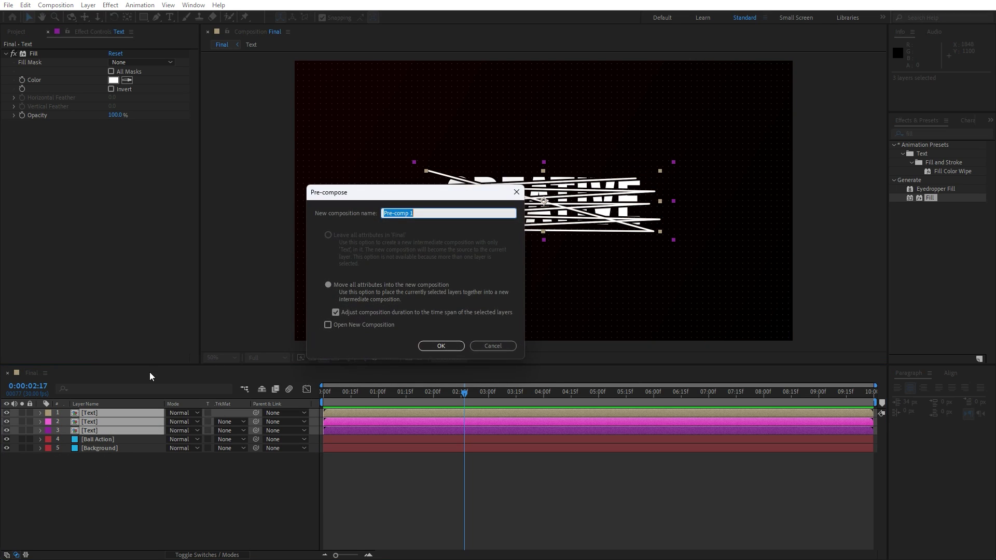
type("Text + elements")
key("ctrl+BackSpace")
type("Elements")
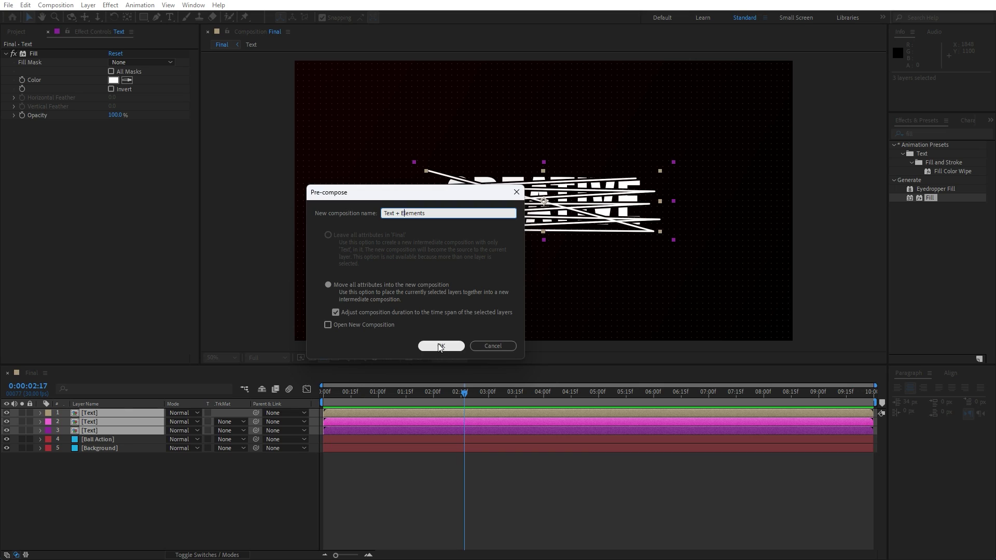
left_click(460, 346)
left_click(120, 475)
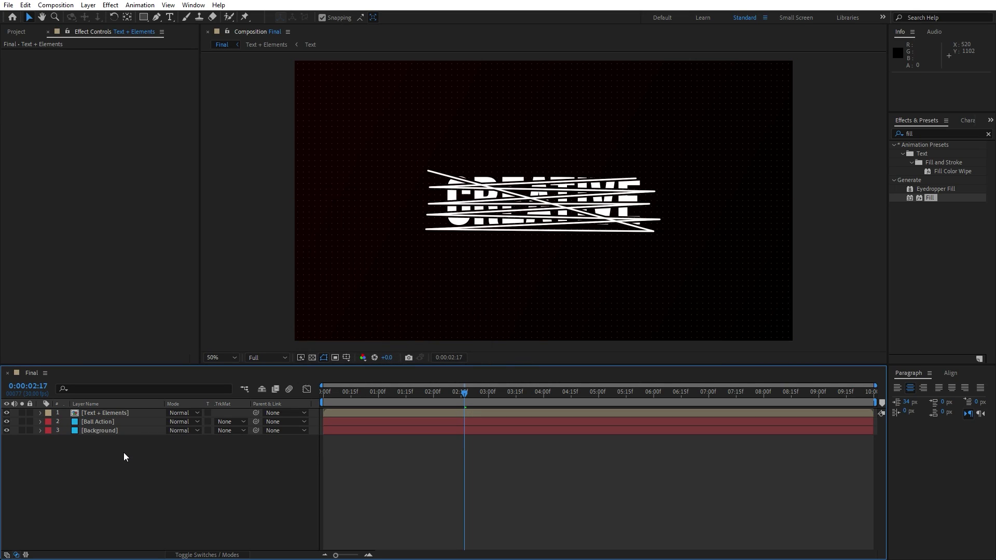
double_click(114, 413)
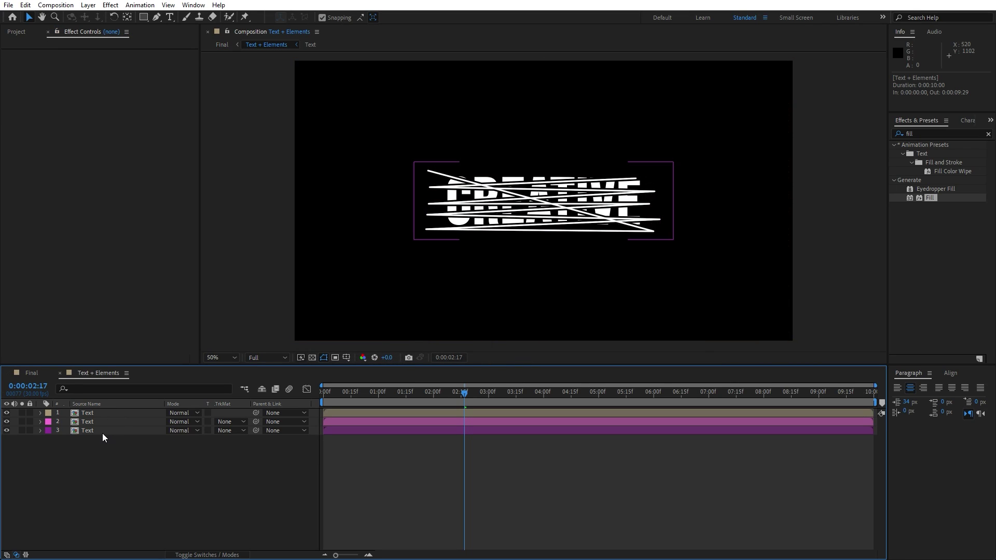
Apply Roughen Edges to the three Text layers
left_click(94, 432)
left_click(99, 415, "shift")
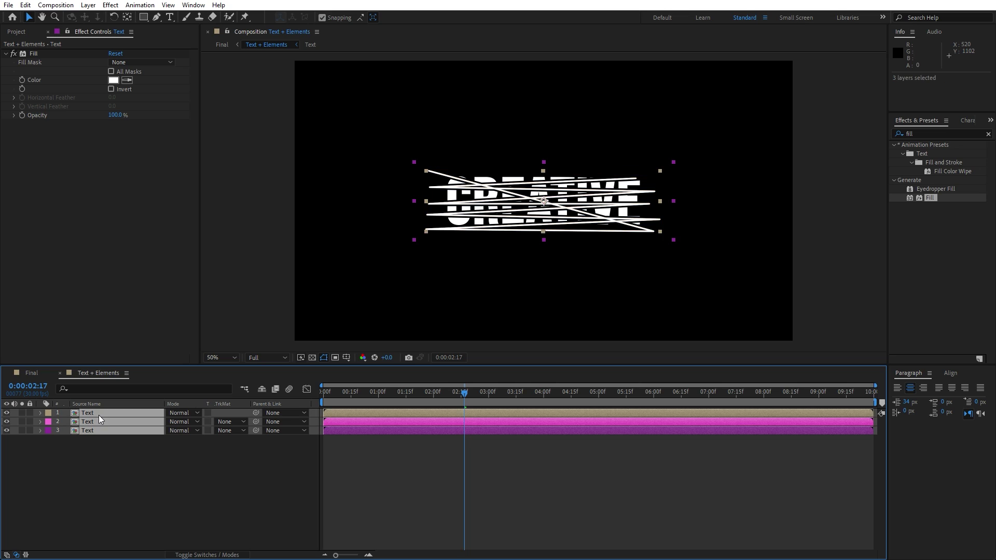
left_click(933, 133)
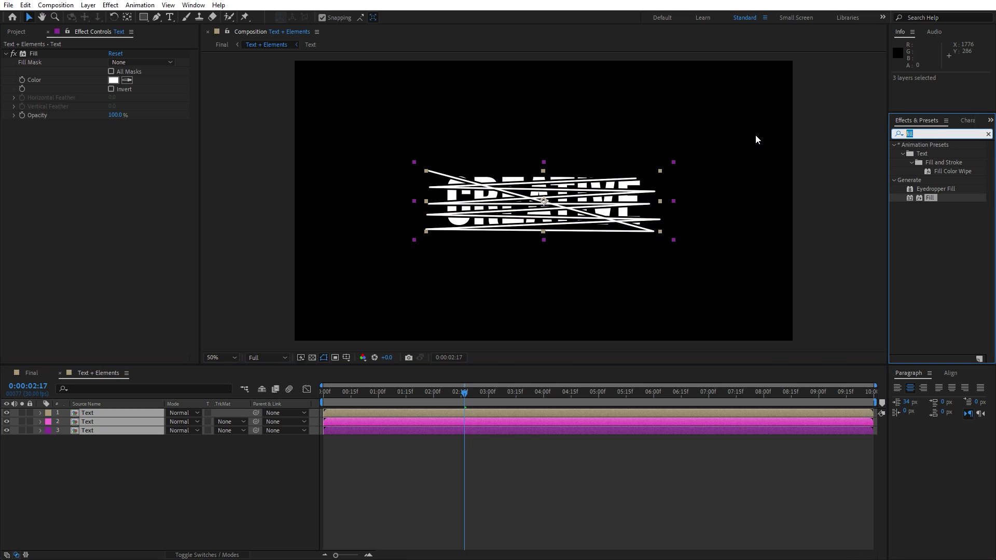
type("rough")
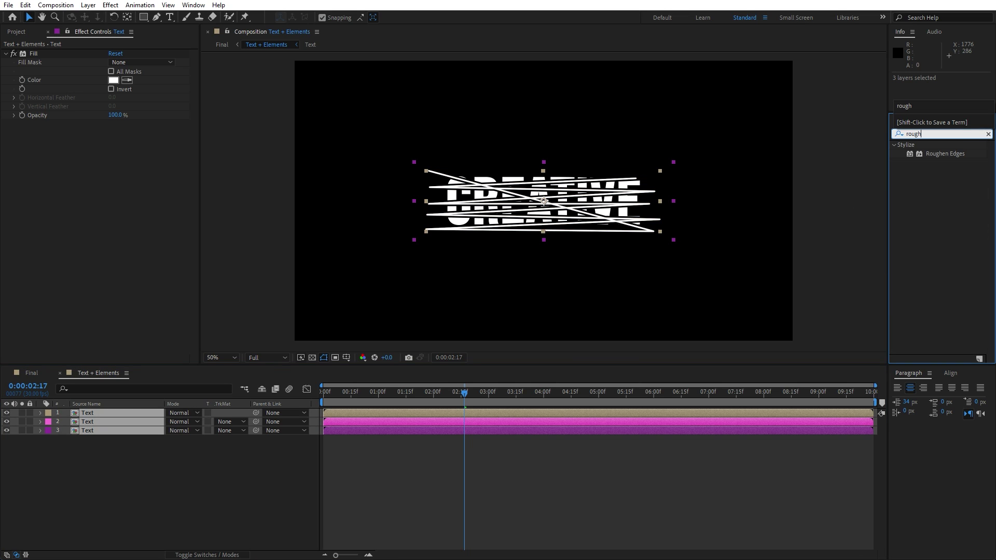
double_click(932, 153)
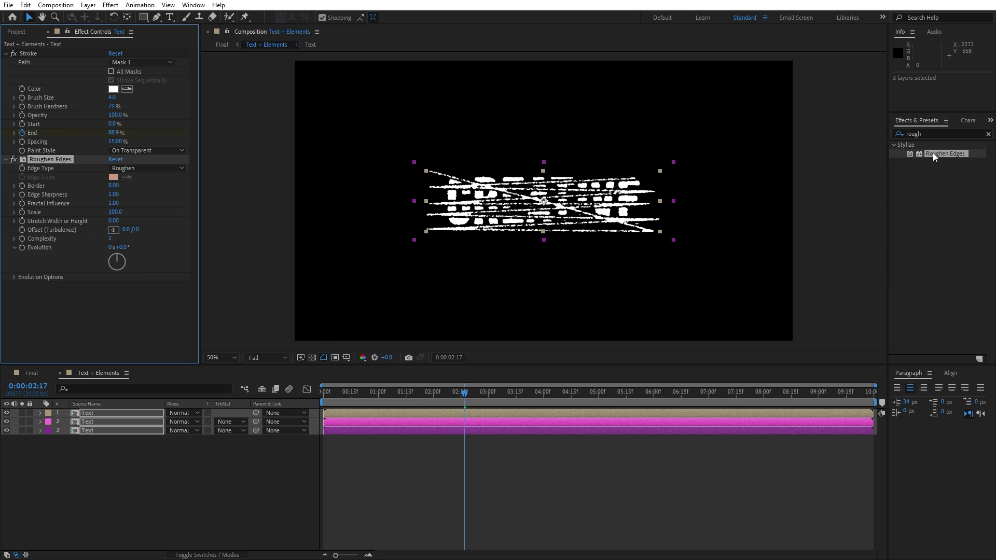
Scrub to check the roughened text, then switch back to the Final composition
left_click_drag(401, 393, 477, 396)
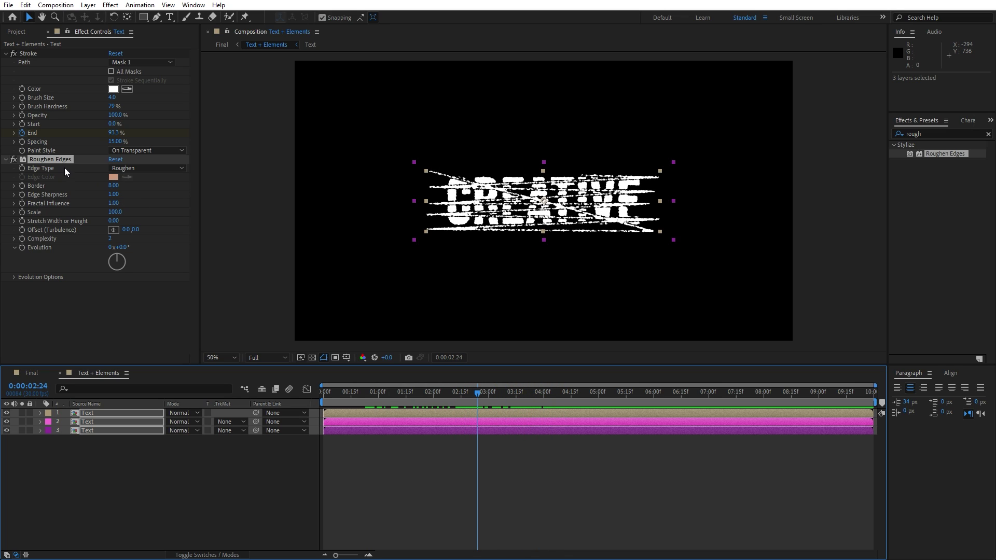
mouse_move(469, 394)
left_mouse_down()
mouse_move(391, 393)
mouse_move(503, 397)
left_mouse_up()
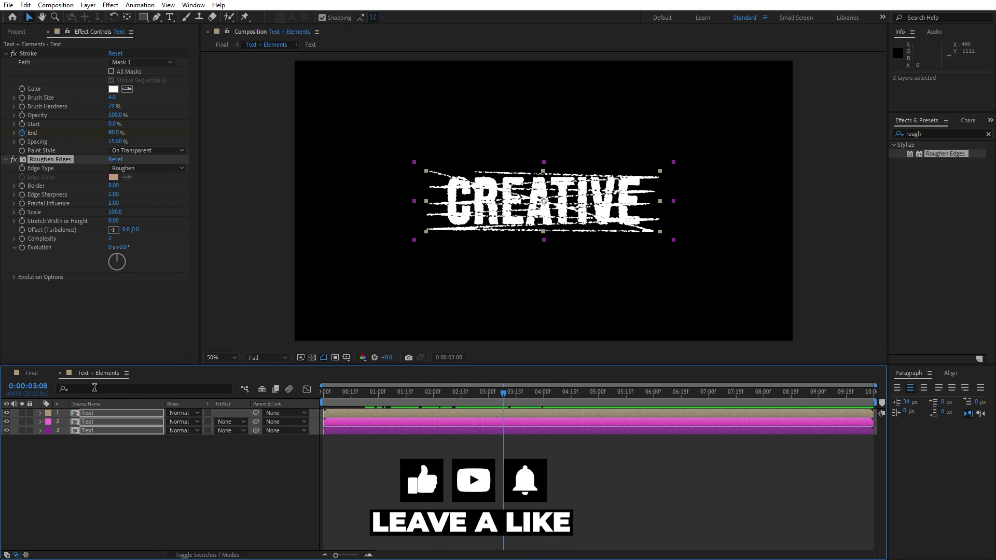
left_click(32, 373)
mouse_move(373, 399)
left_mouse_down()
mouse_move(329, 398)
mouse_move(583, 397)
left_mouse_up()
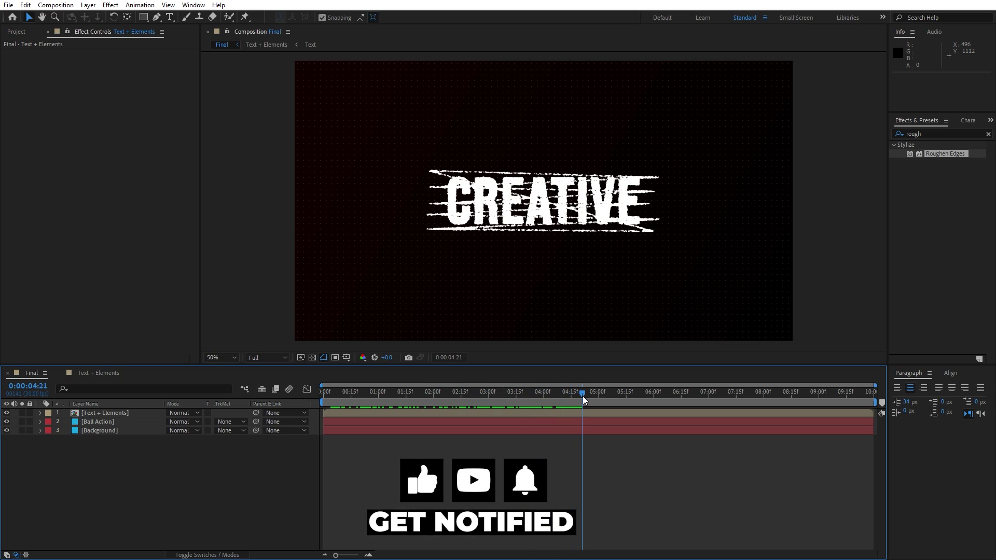
Duplicate the Text + Elements layer and label both copies Orange
left_click(113, 413)
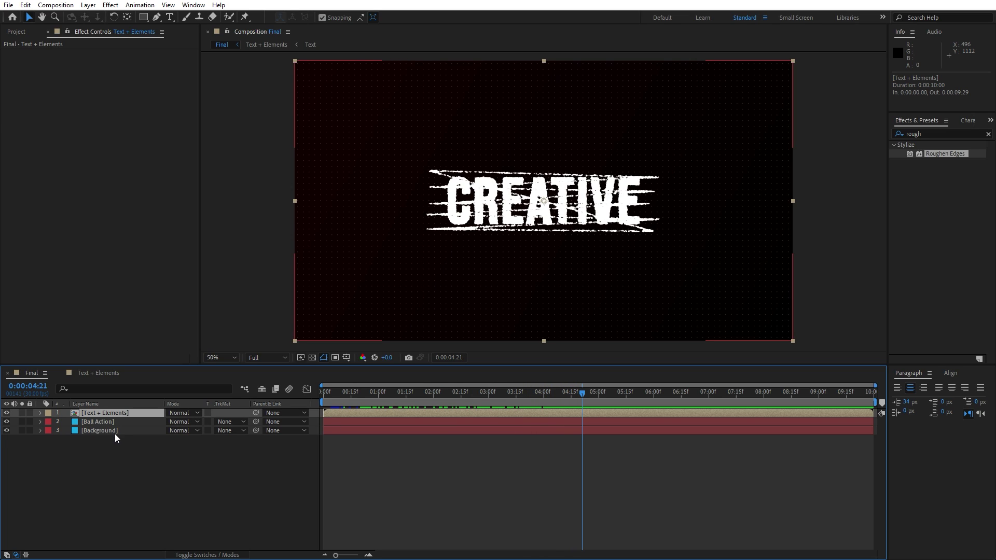
key("ctrl+d")
key("ctrl+d")
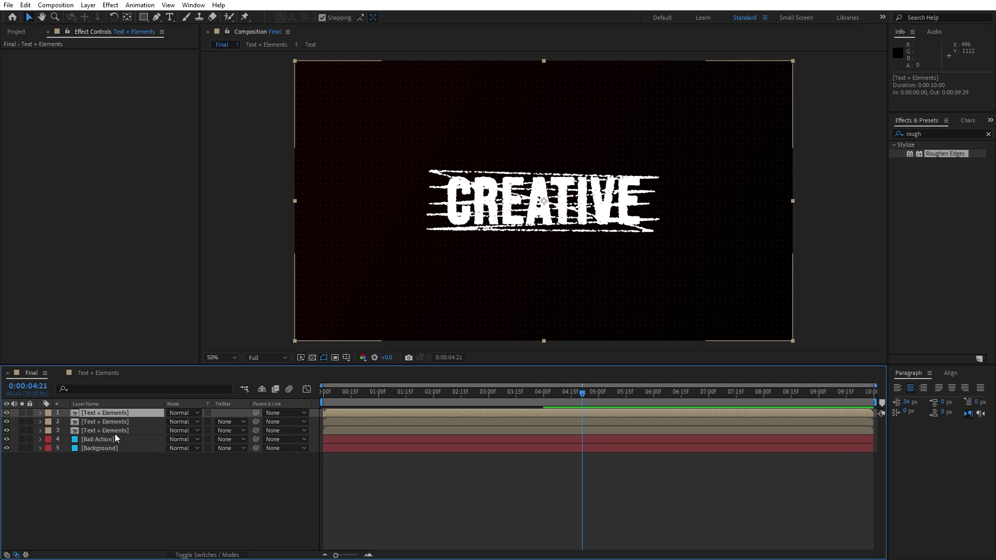
left_click(114, 425)
left_click(114, 432, "shift")
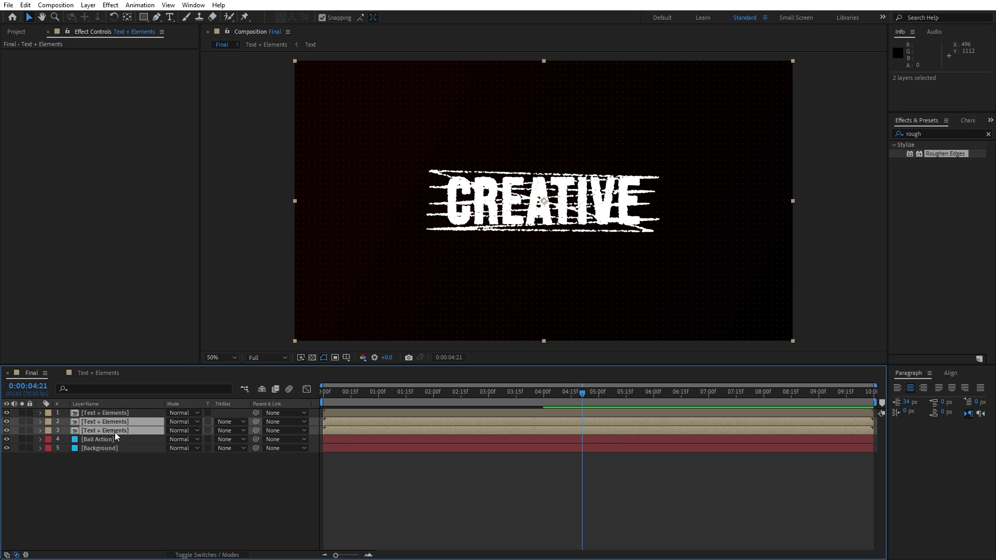
left_click(50, 435)
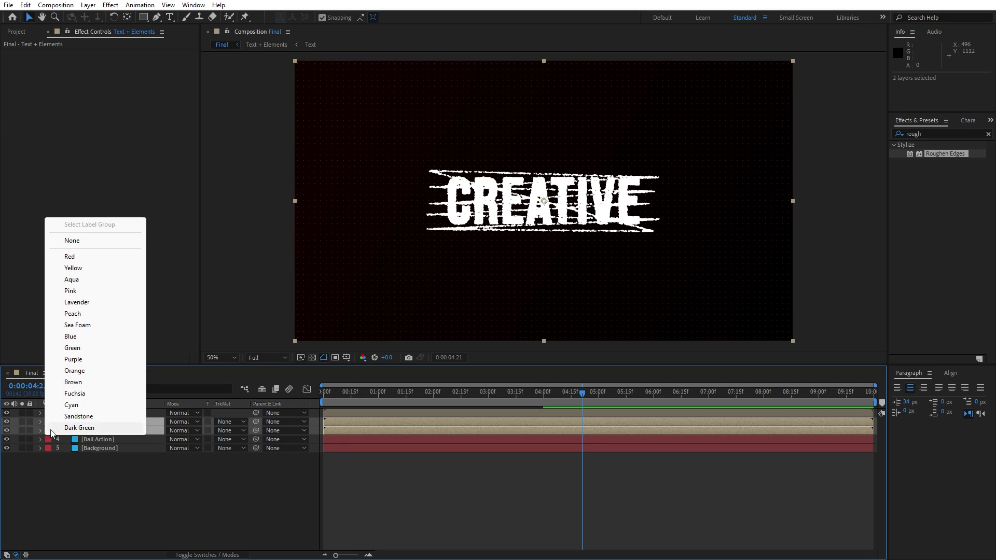
left_click(89, 371)
Set both copies to Overlay blending, scale them to 300%, and preview the result
left_click(179, 421)
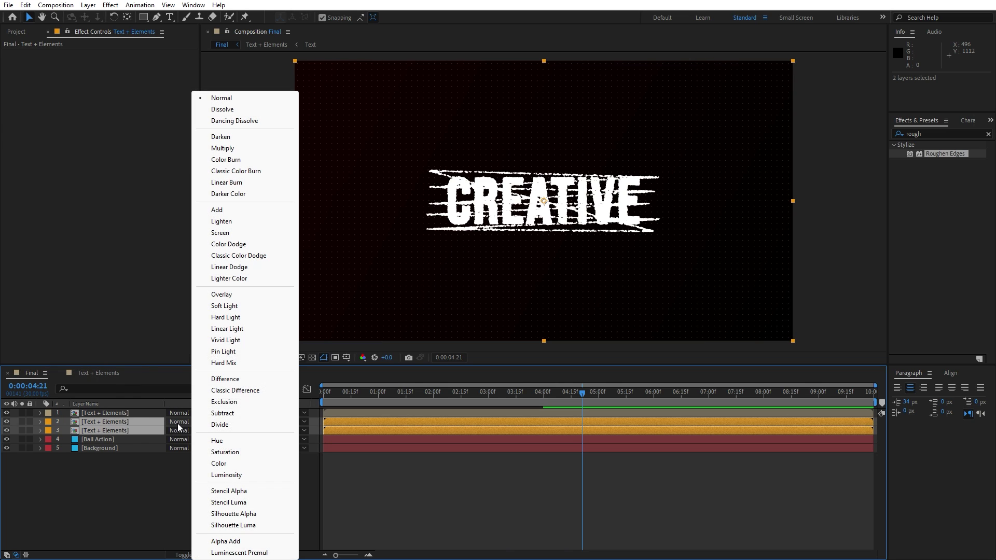
left_click(233, 294)
key("s")
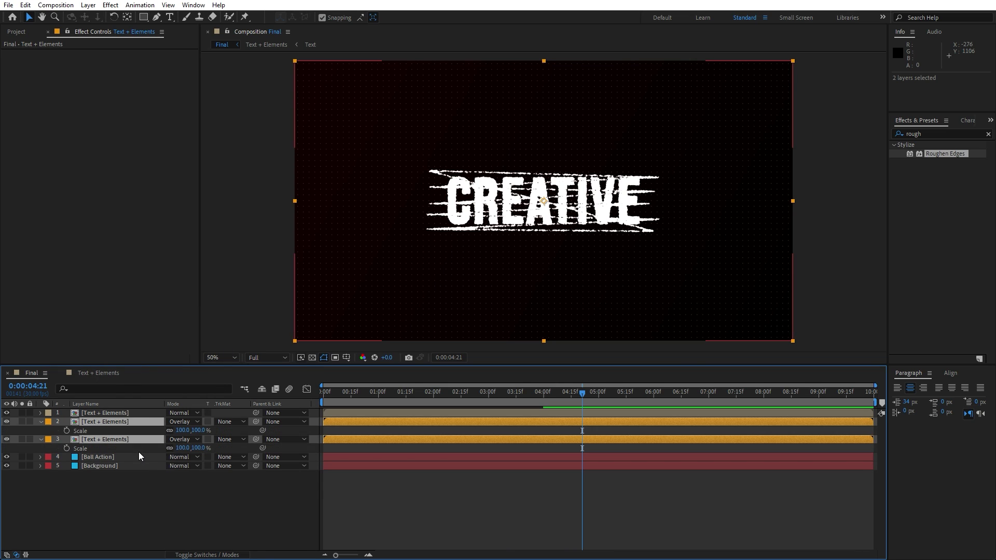
left_click(182, 432)
type("300")
left_click(188, 482)
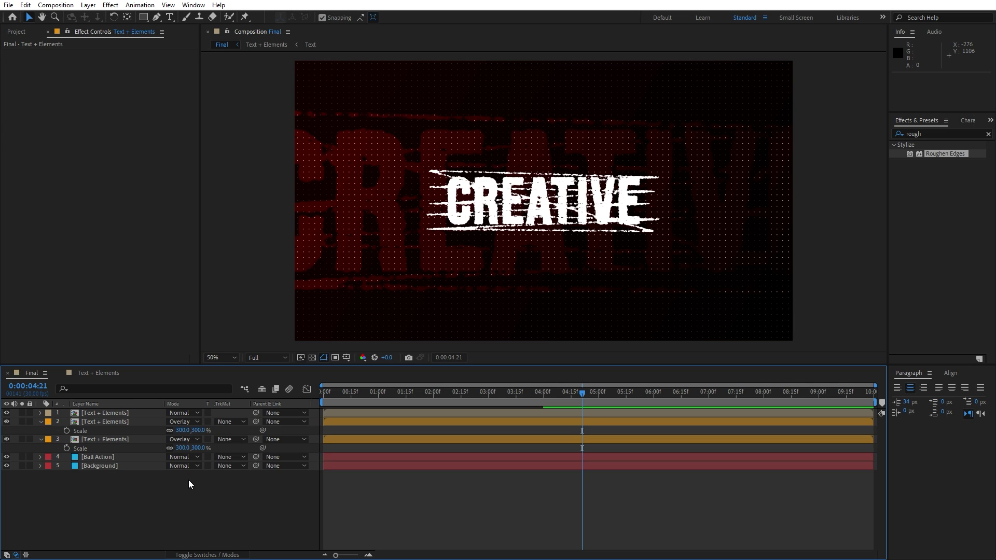
key("space")
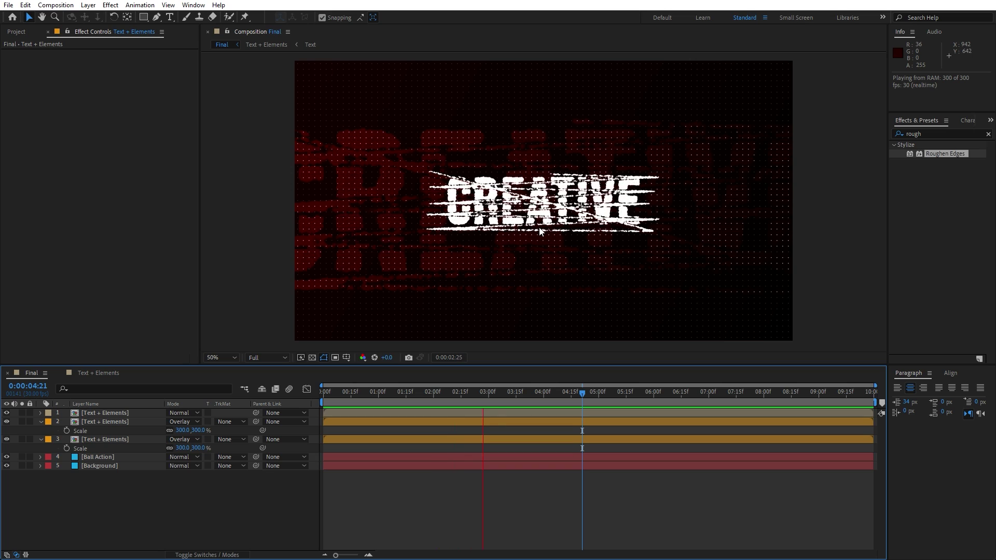
left_click_drag(489, 394, 656, 387)
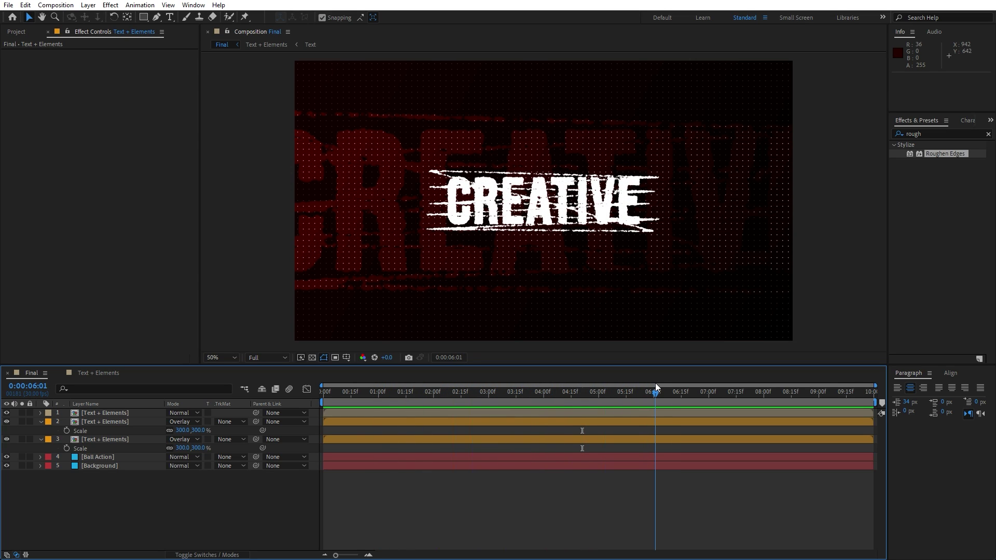
left_click(126, 425)
Inside Text + Elements, keyframe the top Text layer's Opacity at 100% near 4 seconds
double_click(104, 423)
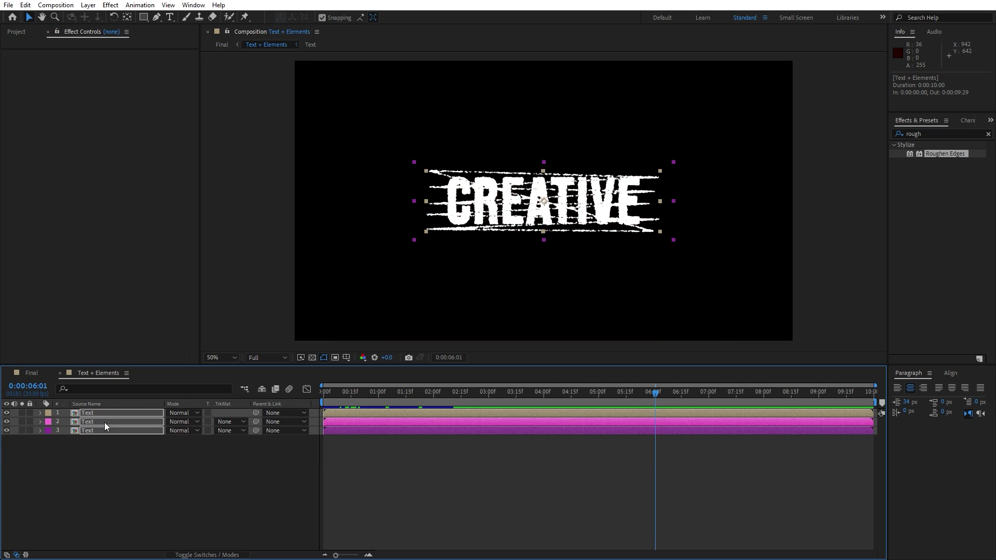
left_click(92, 470)
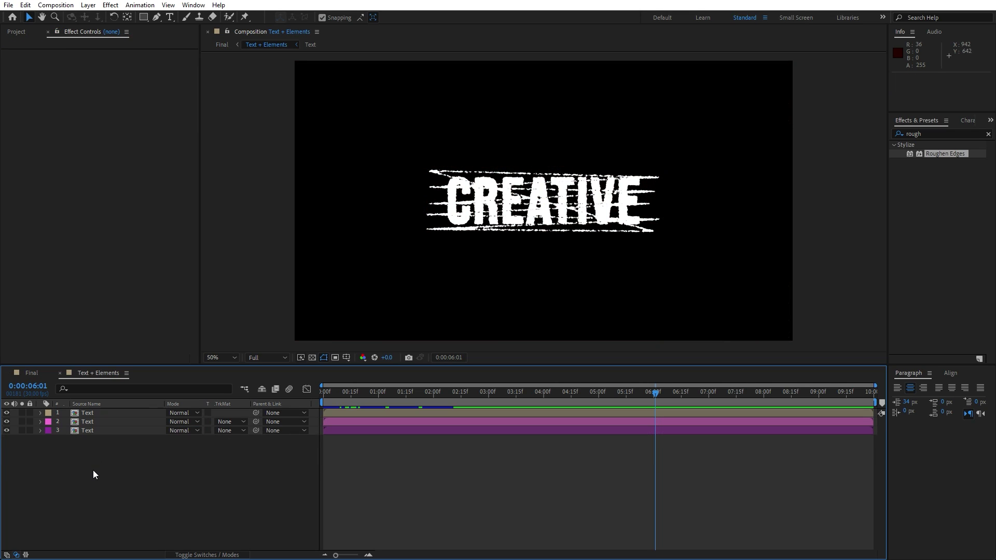
left_click(88, 413)
key("t")
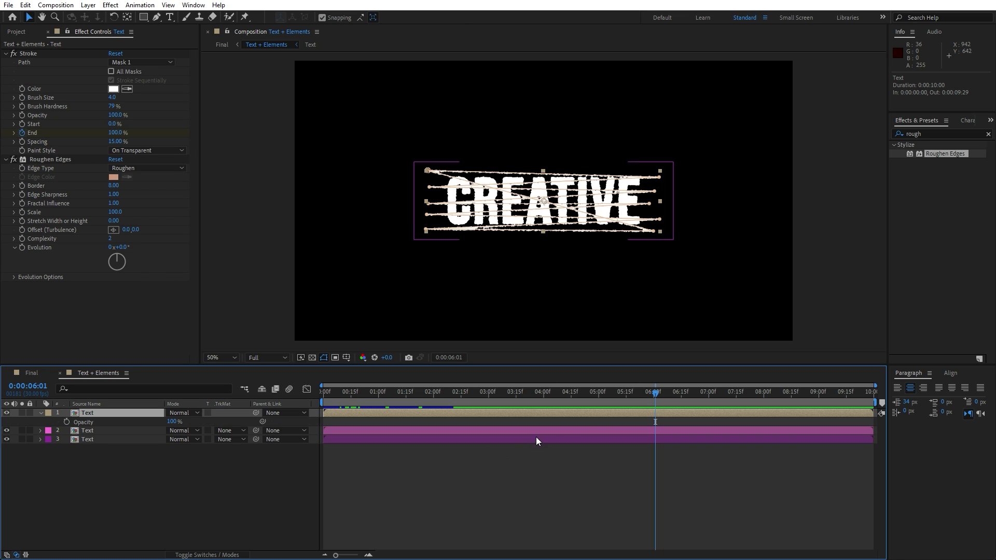
left_click_drag(618, 393, 546, 393)
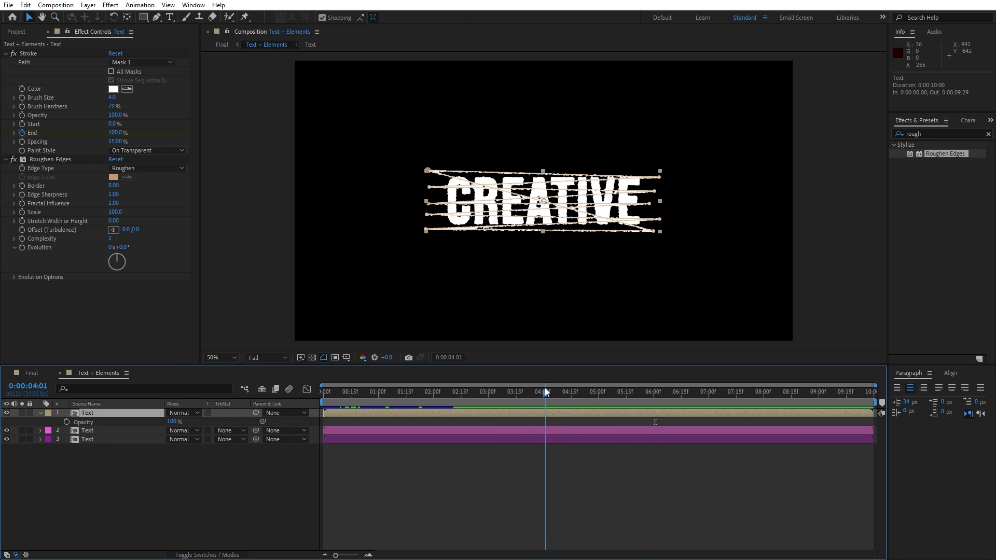
left_click(67, 422)
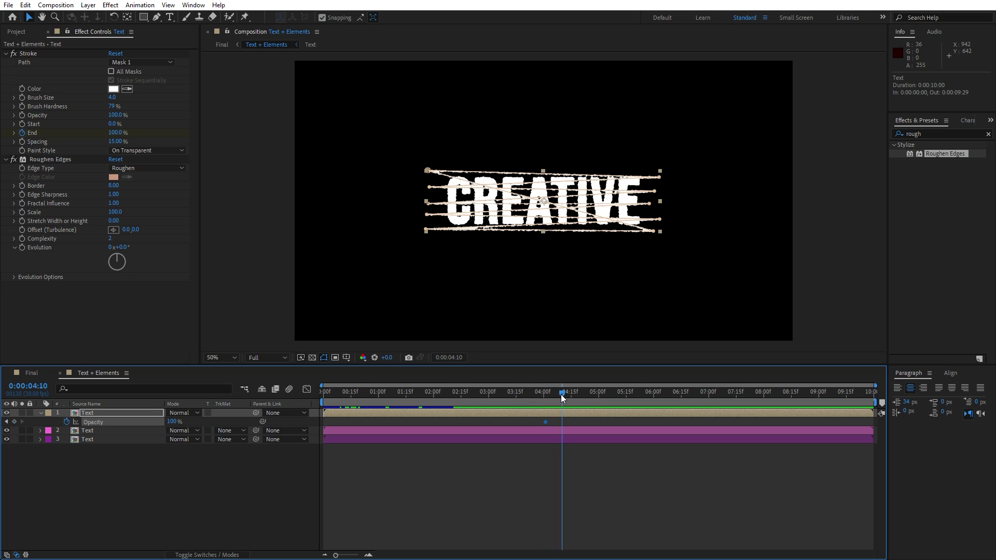
Drop the top layer's Opacity to about 1% at 5 seconds, then preview in Final
left_click_drag(596, 393, 600, 394)
key("F2")
left_click_drag(175, 423, 123, 422)
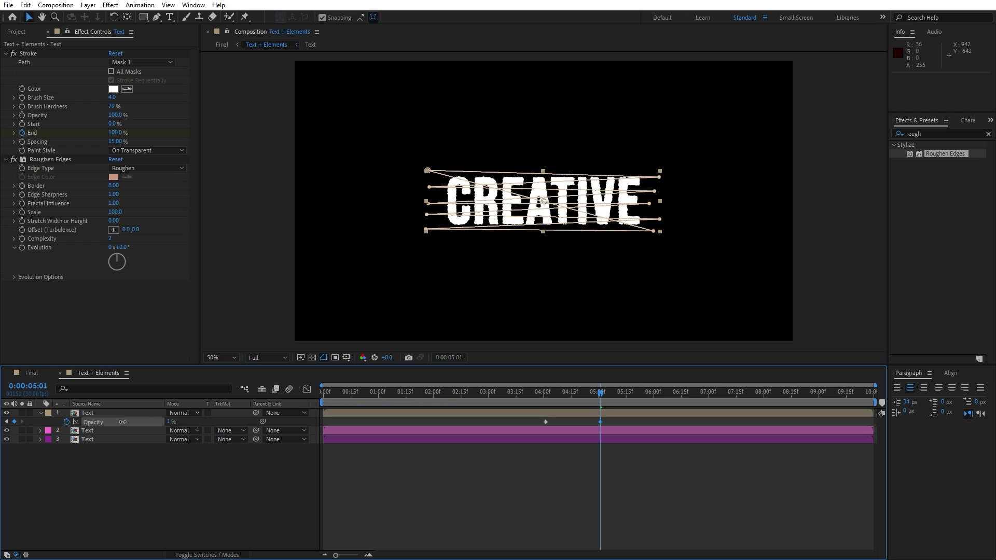
left_click(29, 370)
left_click(127, 511)
key("space")
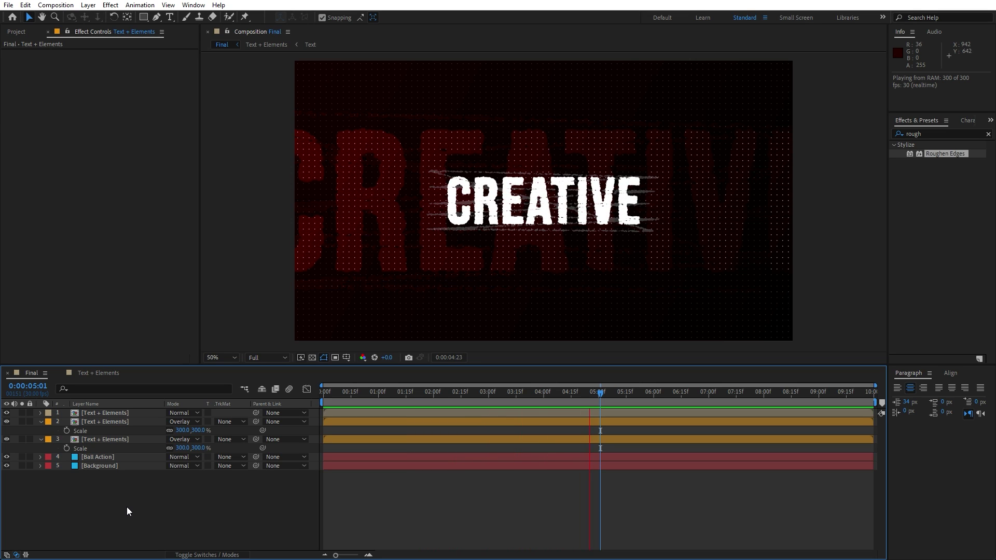
left_click(583, 394)
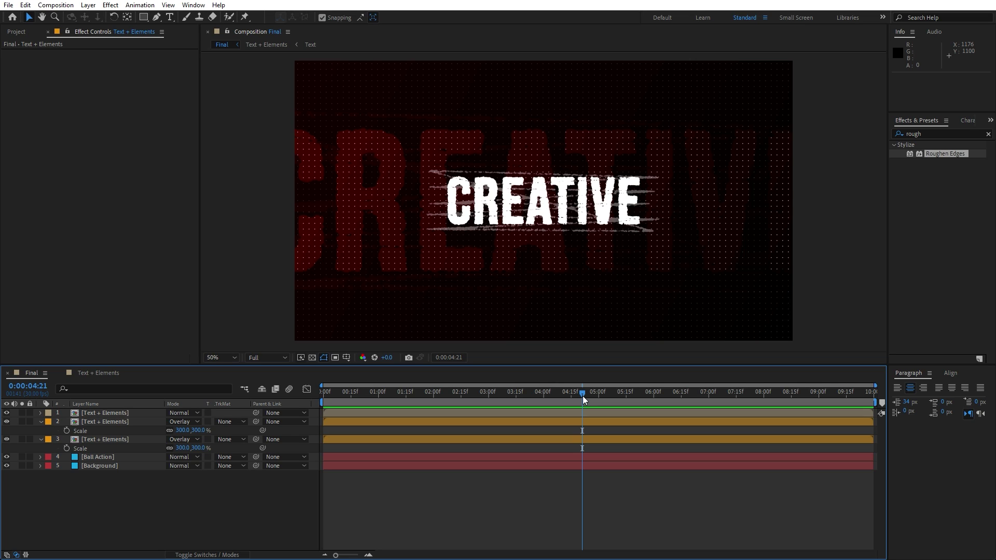
right_click(142, 498)
Add a new adjustment layer named 'Lens Flare'
mouse_move(187, 371)
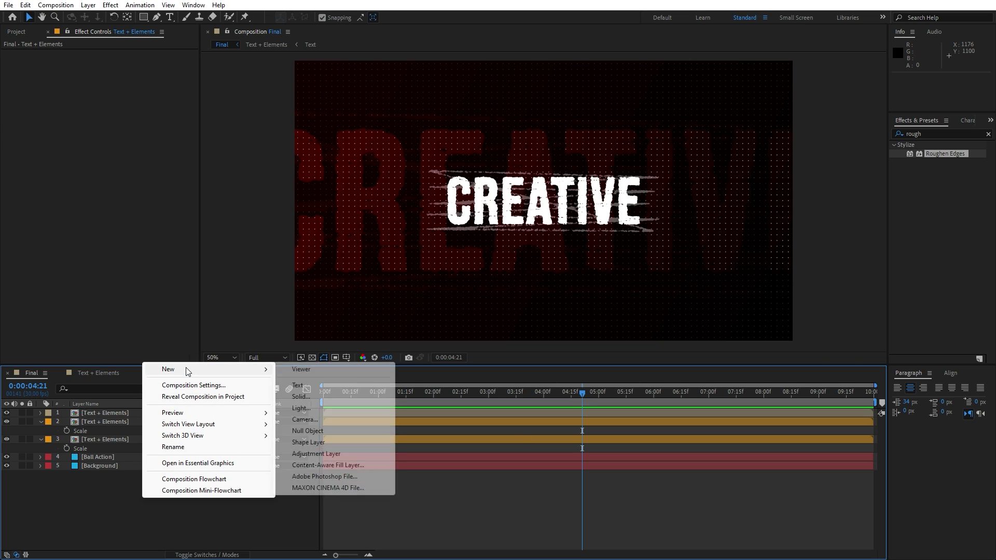
left_click(341, 453)
key("Return")
type("L")
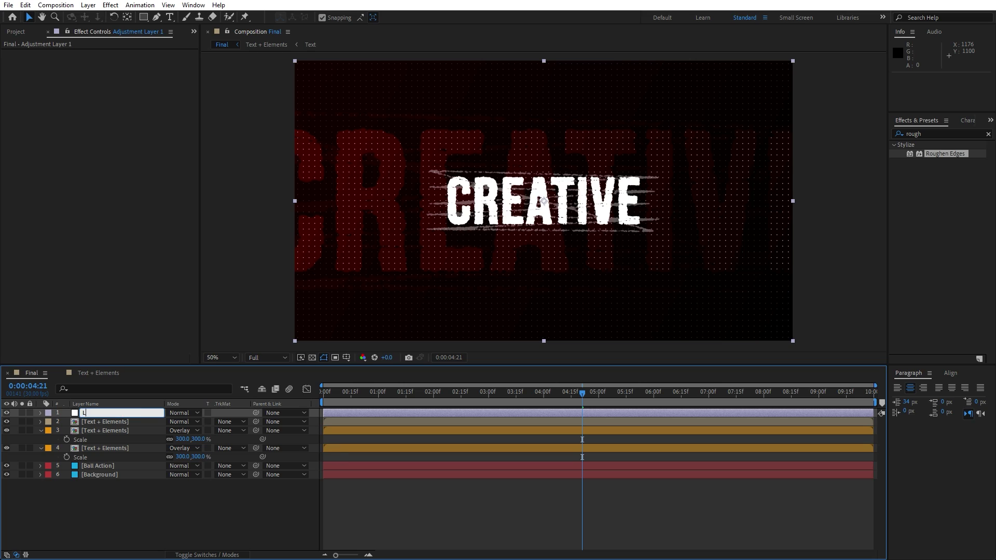
type("ens Flare")
left_click(239, 516)
left_click(108, 415)
Apply the Lens Flare effect to the Lens Flare layer
left_click(929, 134)
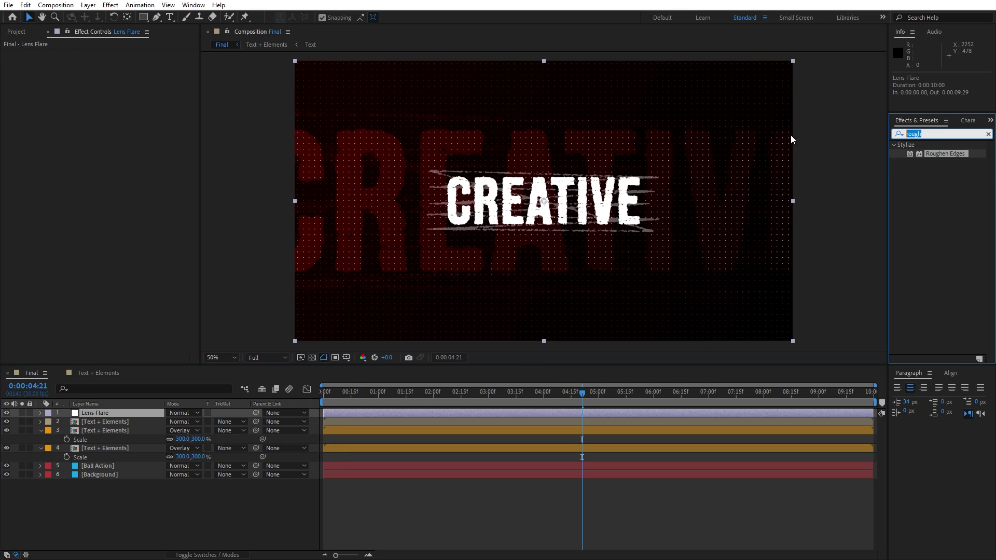
type("lens f")
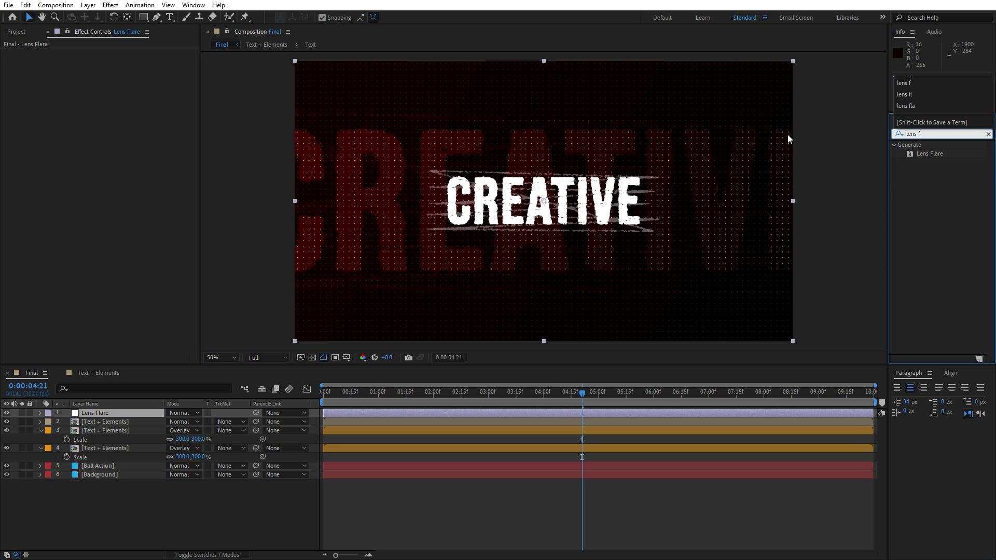
left_click(932, 154)
left_click_drag(932, 154, 145, 412)
Place the flare centre at the top-left corner and set Blend With Original to 40%
key("comma")
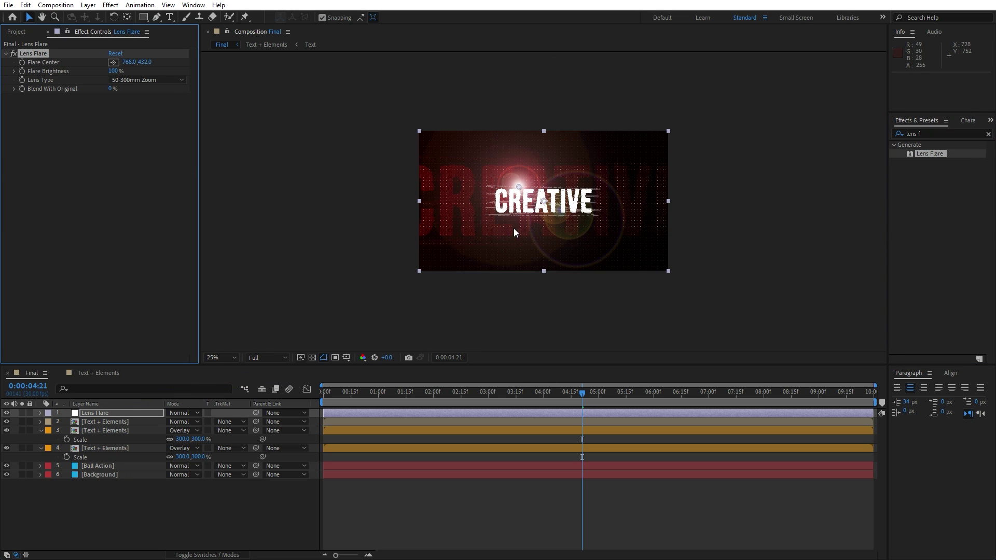
left_click(114, 63)
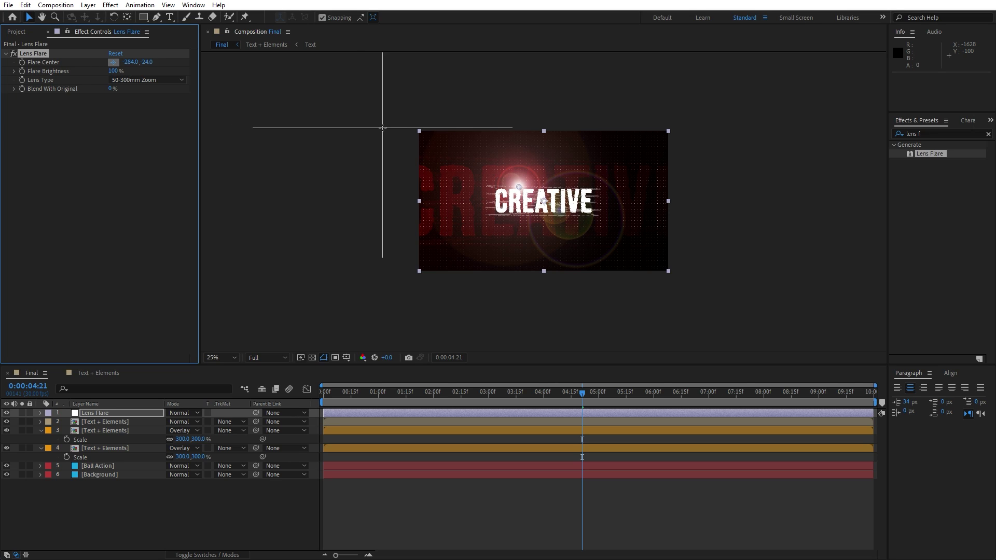
left_click(406, 128)
left_click_drag(406, 128, 412, 128)
left_click_drag(110, 91, 128, 92)
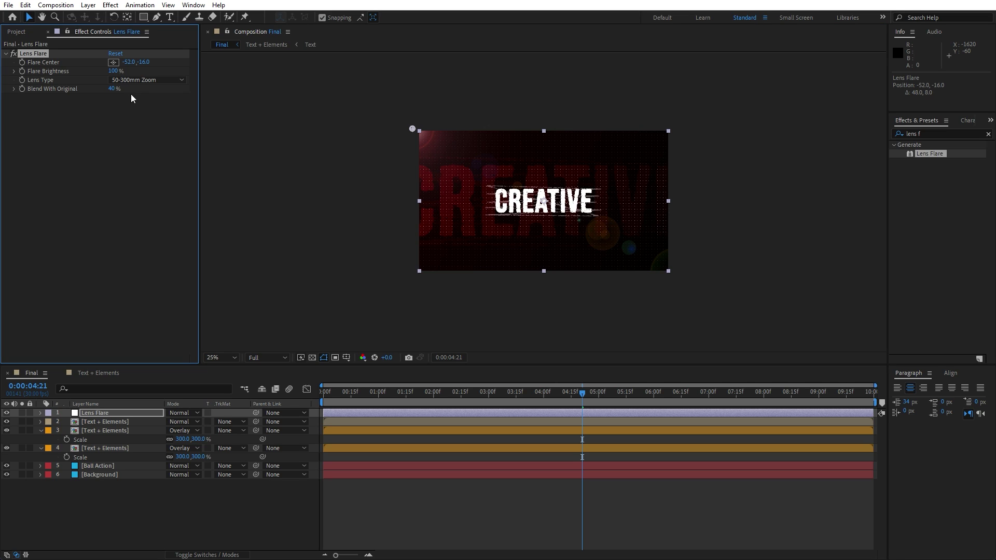
left_click_drag(357, 396, 654, 406)
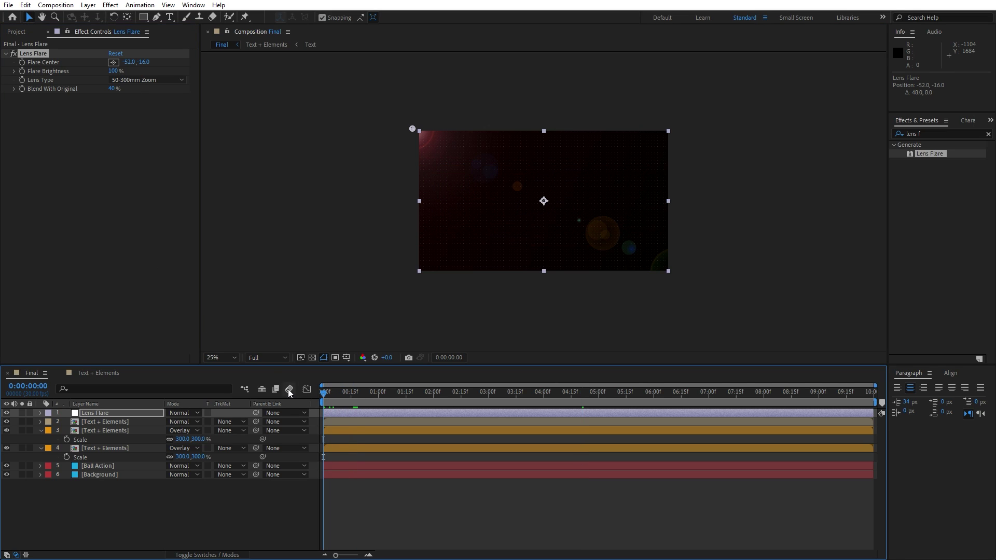
left_click(24, 66)
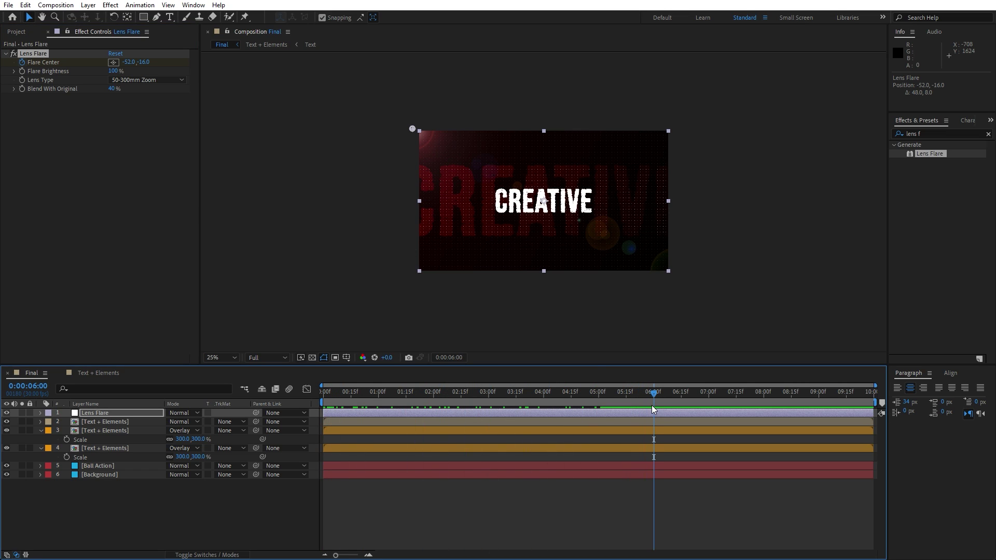
Move the flare centre above the frame to 837, -16 and set Blend With Original to 76%
left_click_drag(128, 66, 376, 101)
left_click_drag(127, 66, 235, 68)
left_click(334, 382)
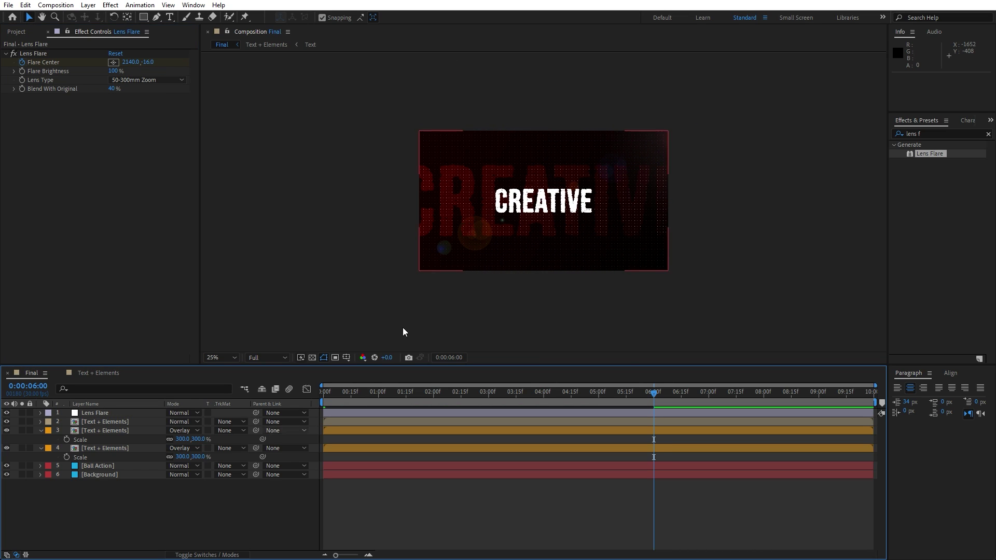
key("period")
key("space")
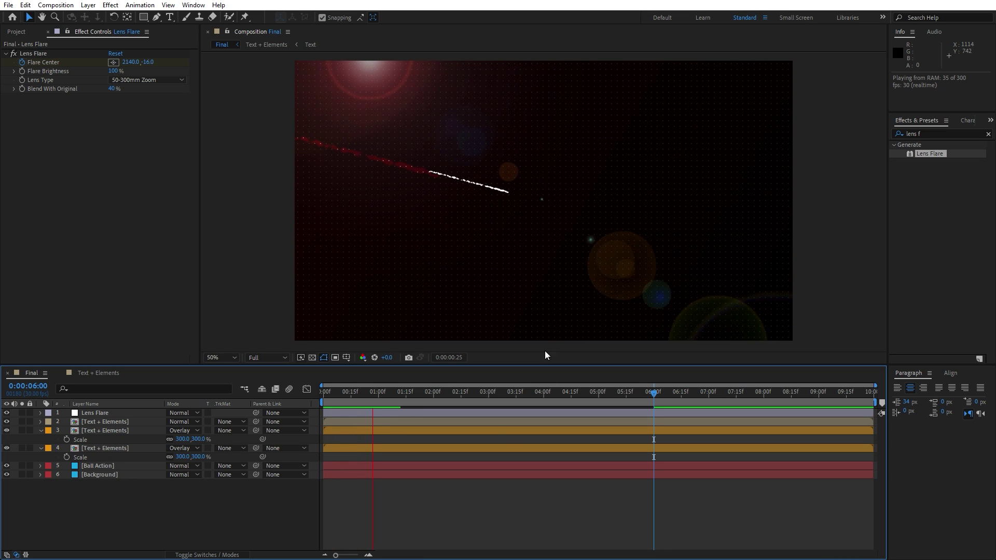
mouse_move(505, 397)
left_mouse_down()
mouse_move(581, 395)
mouse_move(510, 393)
left_mouse_up()
left_click_drag(111, 91, 127, 91)
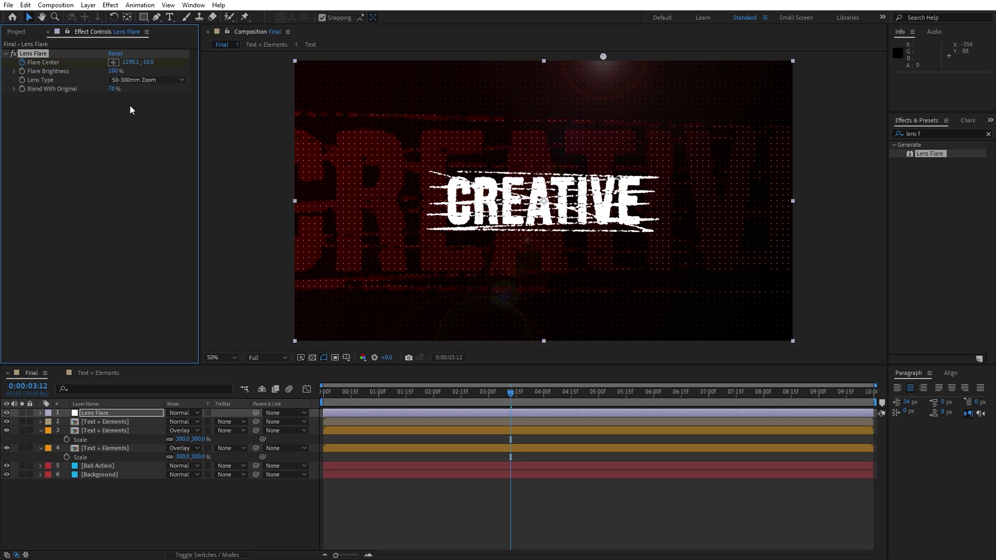
Duplicate the Lens Flare layer as Lens Flare 2
left_click(95, 518)
left_click(99, 413)
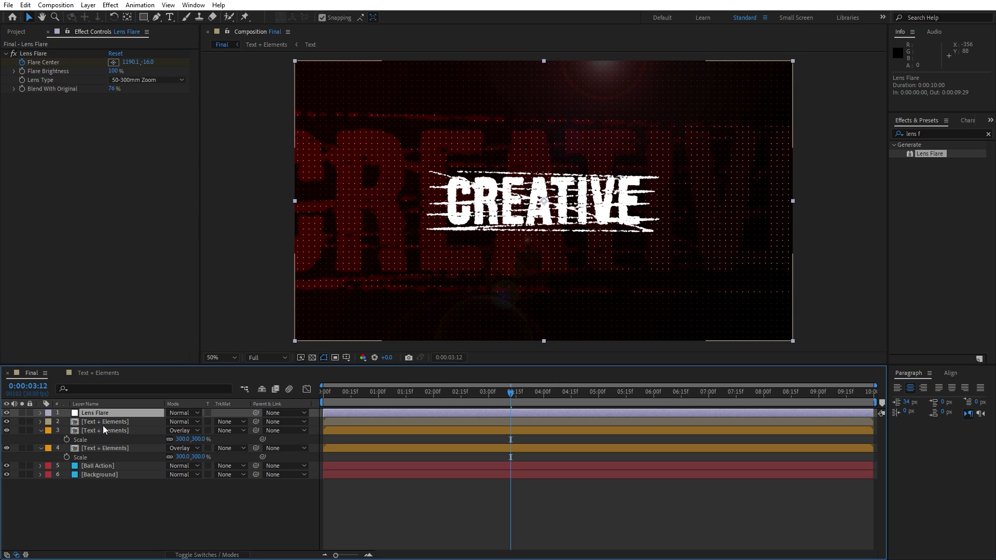
key("ctrl+d")
Switch Lens Flare 2 from 35mm Prime to 105mm Prime and scrub the timeline to preview it over CREATIVE
left_click_drag(431, 393, 457, 393)
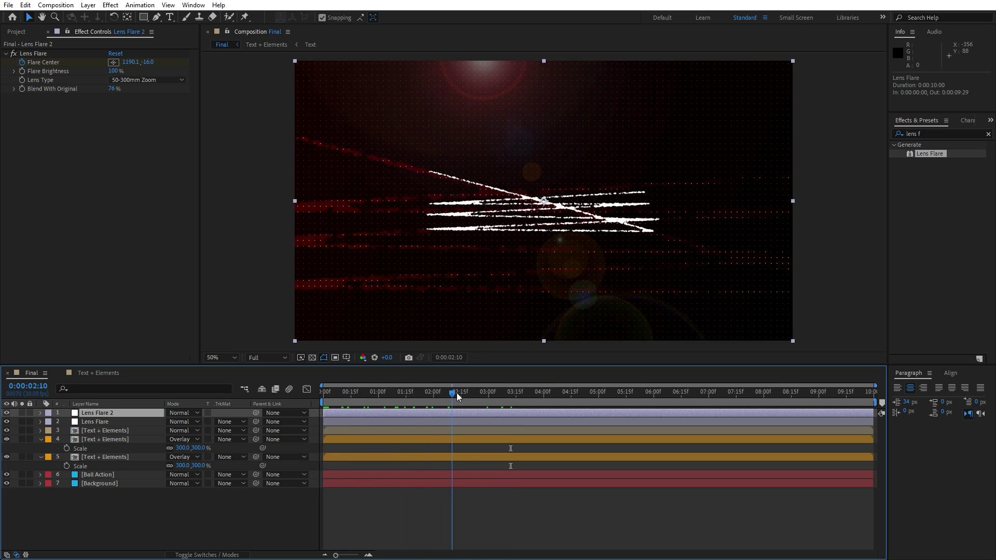
left_click(138, 81)
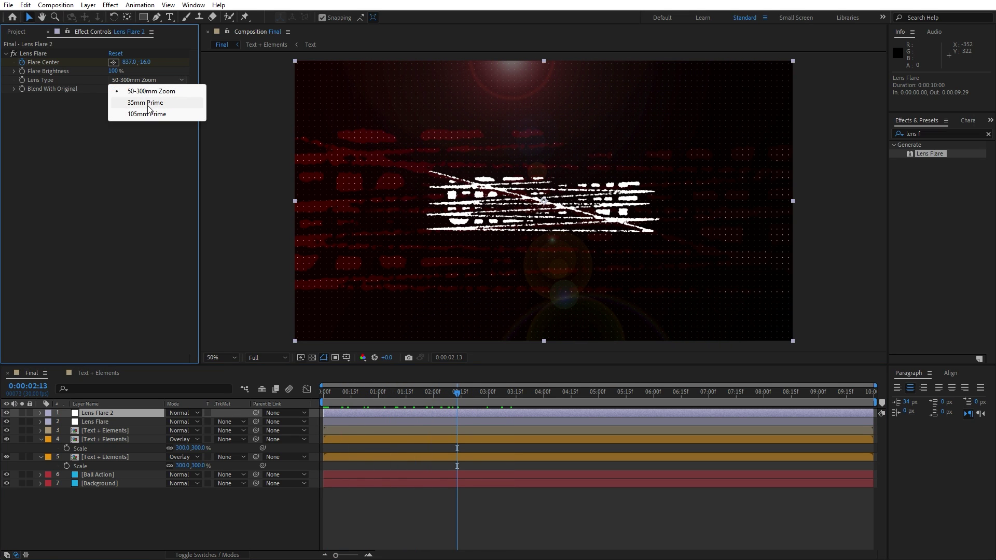
left_click(148, 105)
left_click(147, 81)
left_click(153, 116)
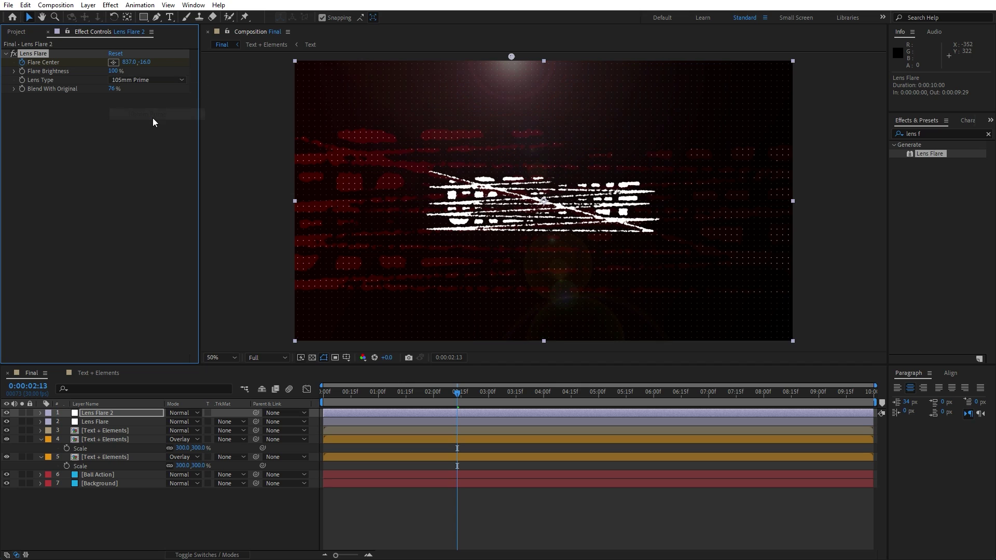
left_click_drag(462, 402, 569, 398)
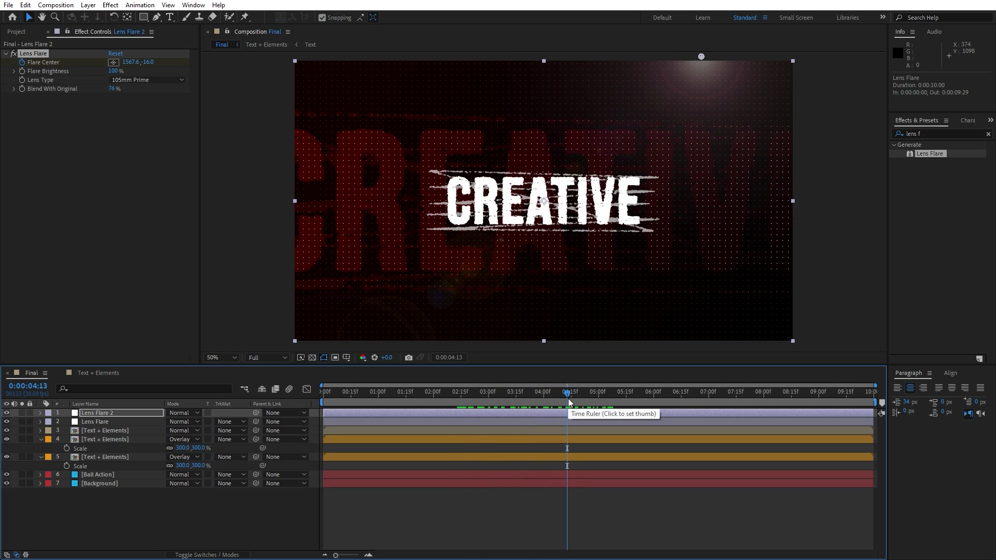
right_click(208, 509)
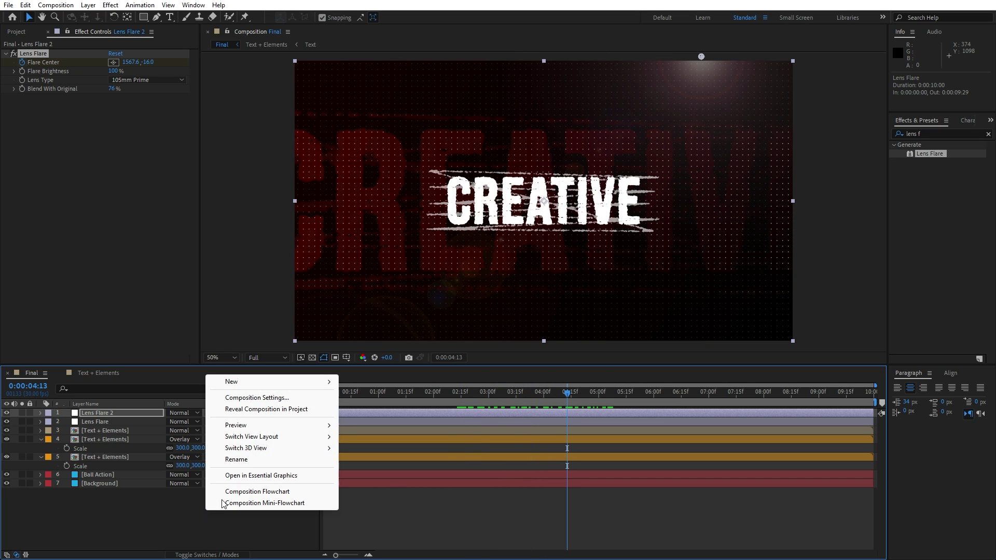
Add a new adjustment layer on top named 'Light Sweep'
mouse_move(271, 381)
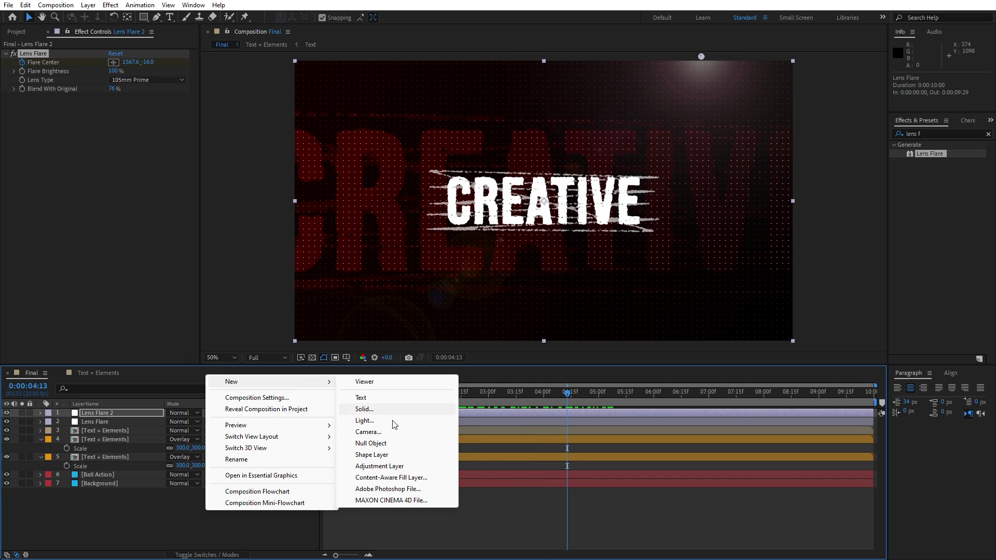
left_click(400, 466)
key("Return")
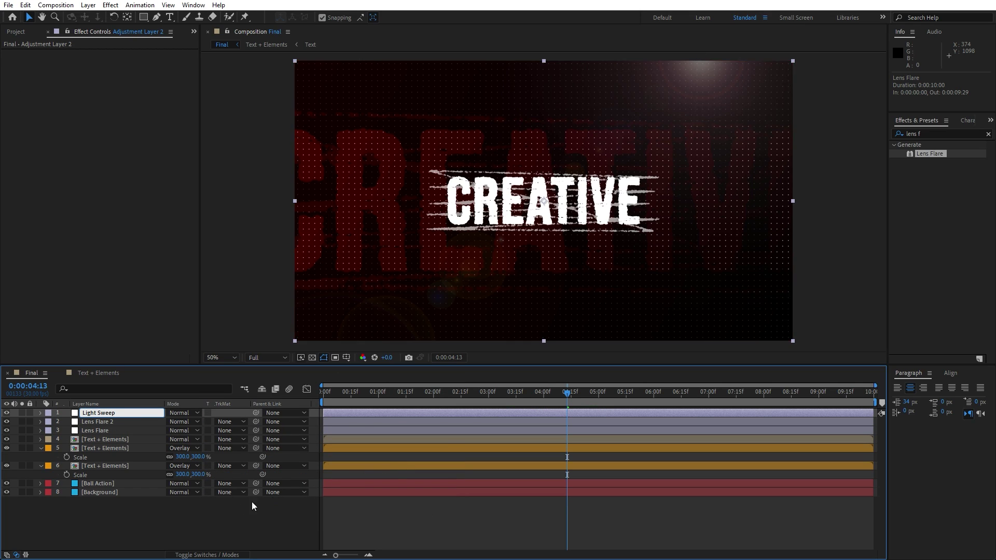
type("Light Sweep")
key("Return")
Find CC Light Sweep in Effects & Presets and apply it to the Light Sweep layer
left_click(925, 135)
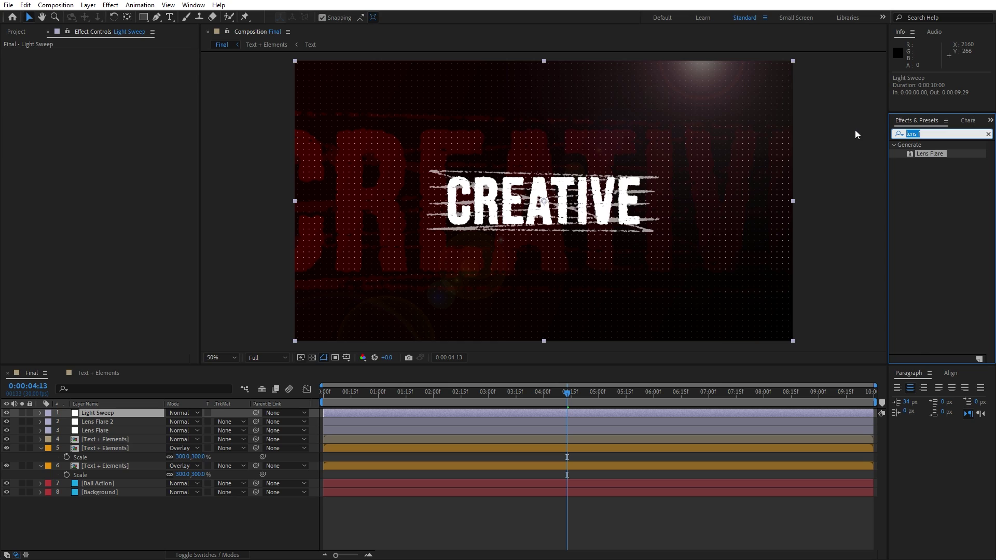
type("light swee")
left_click_drag(922, 152, 141, 413)
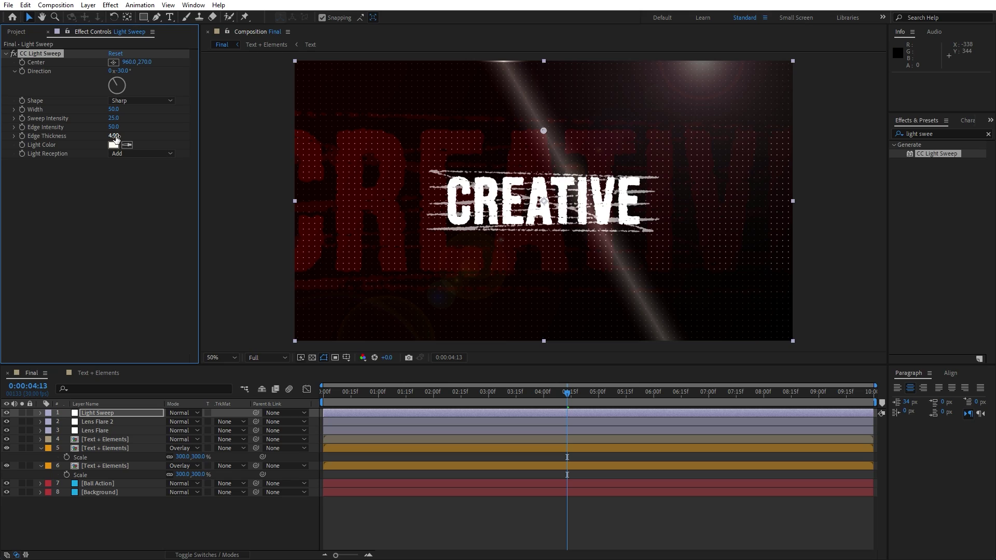
Set the sweep's Edge Intensity to 0, Width to 100, Direction to 90° and centre it on CREATIVE
left_click(125, 265)
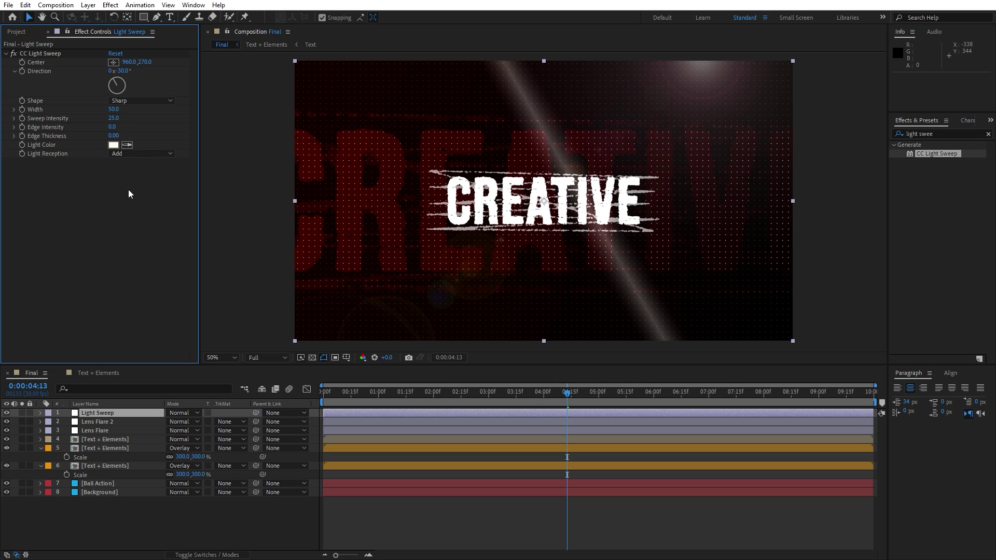
left_click_drag(117, 110, 136, 111)
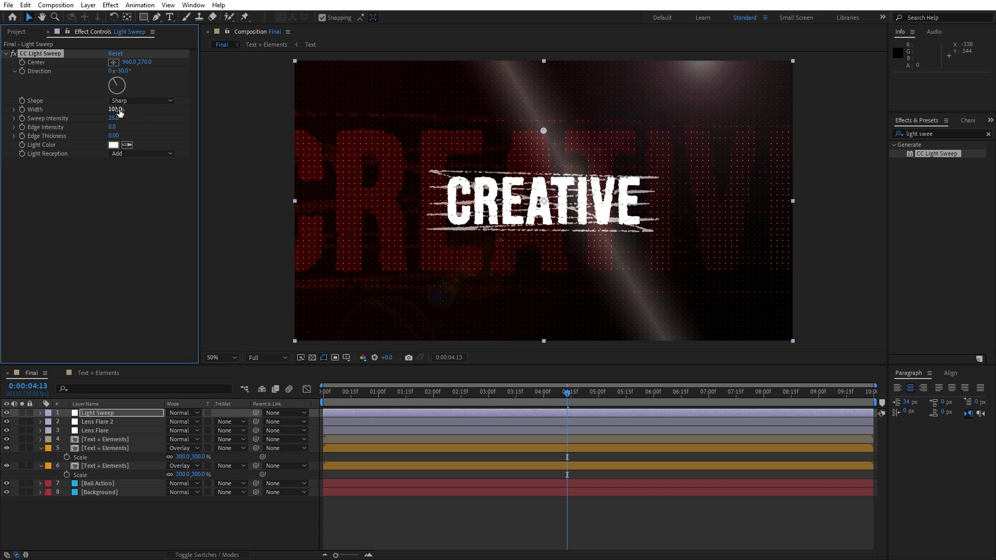
key("Return")
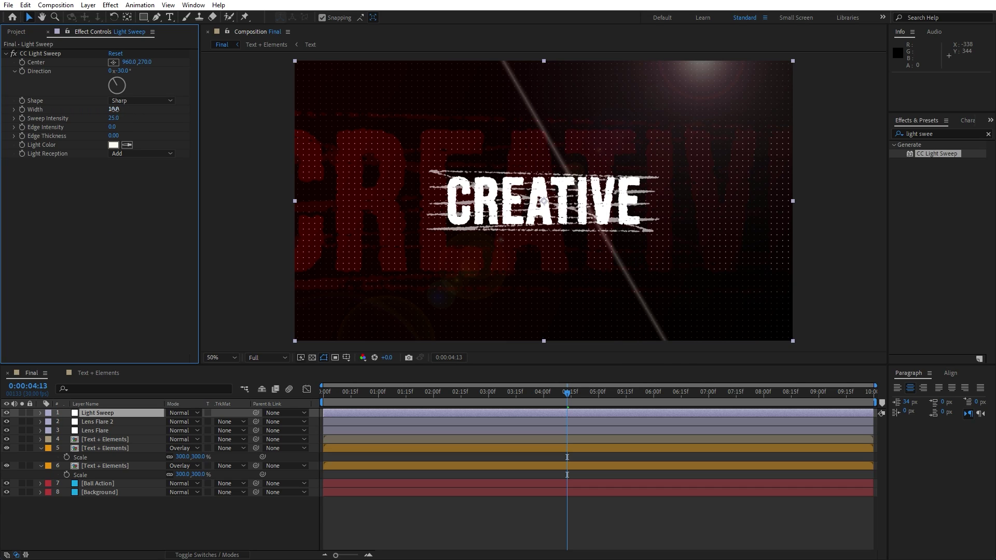
left_click(112, 206)
mouse_move(114, 119)
left_mouse_down()
mouse_move(104, 119)
mouse_move(115, 119)
left_mouse_up()
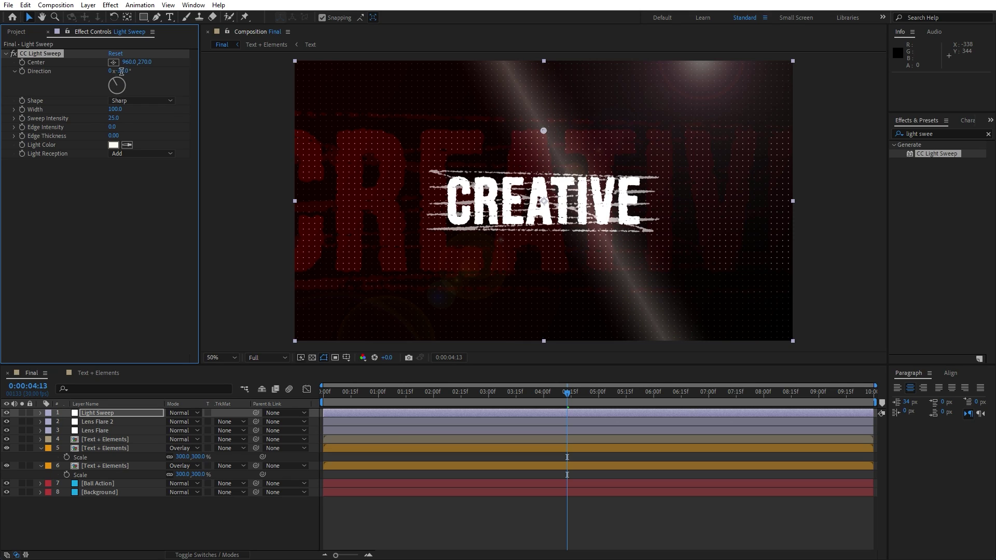
left_click(161, 257)
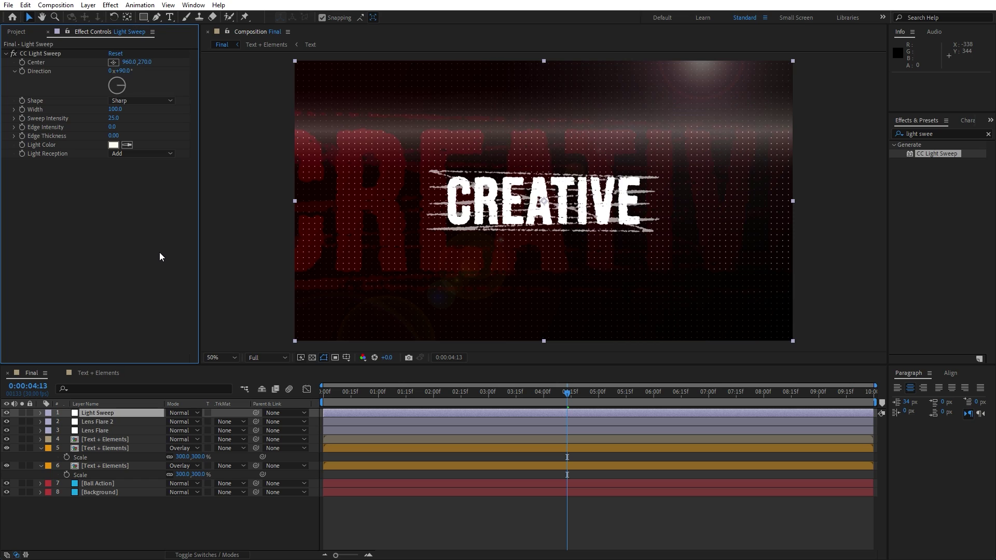
left_click_drag(146, 62, 251, 85)
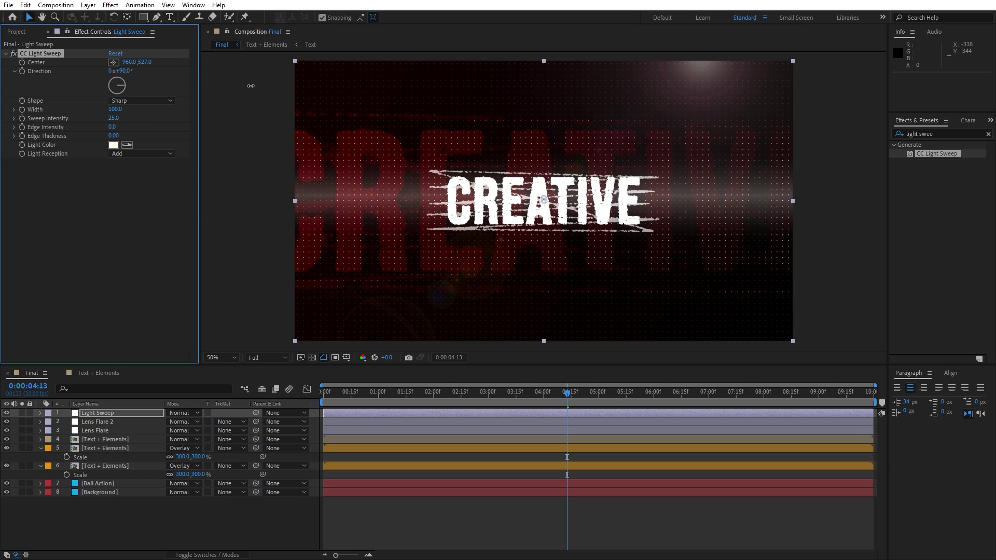
left_click(112, 415)
Lower the Light Sweep layer's Opacity to 30%
key("t")
left_click_drag(171, 422, 144, 421)
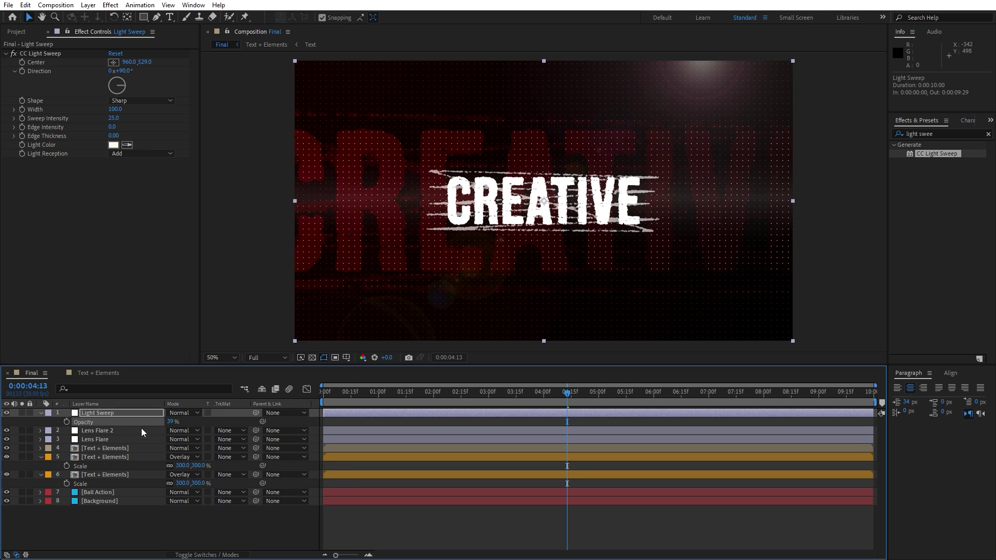
type("0")
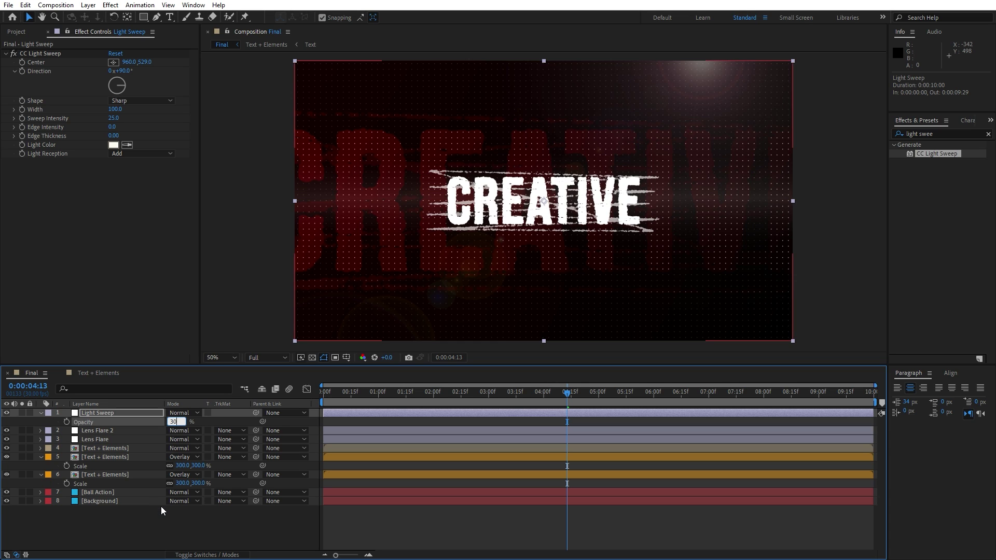
left_click(161, 507)
Play the animation from the start and check the frames around 3 seconds
key("space")
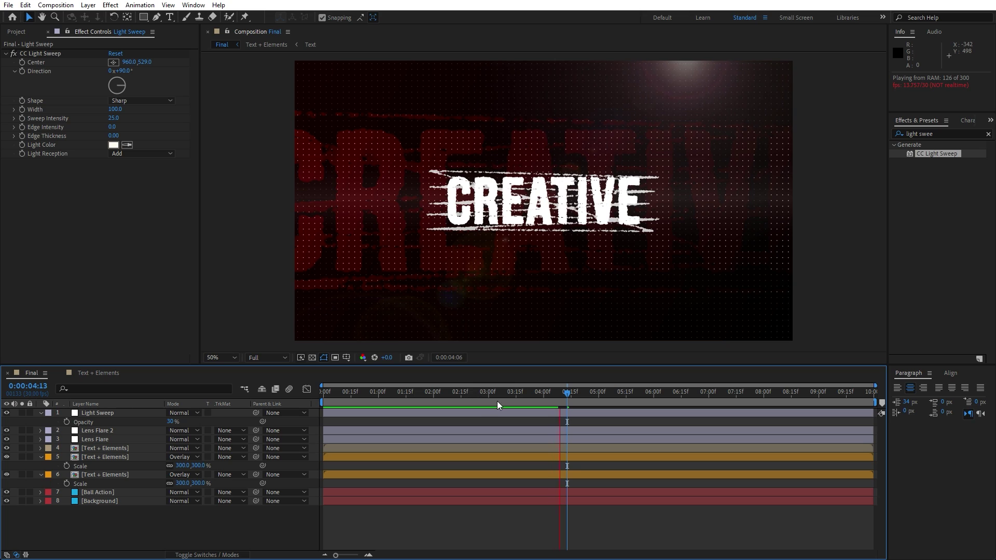
left_click_drag(506, 396, 549, 393)
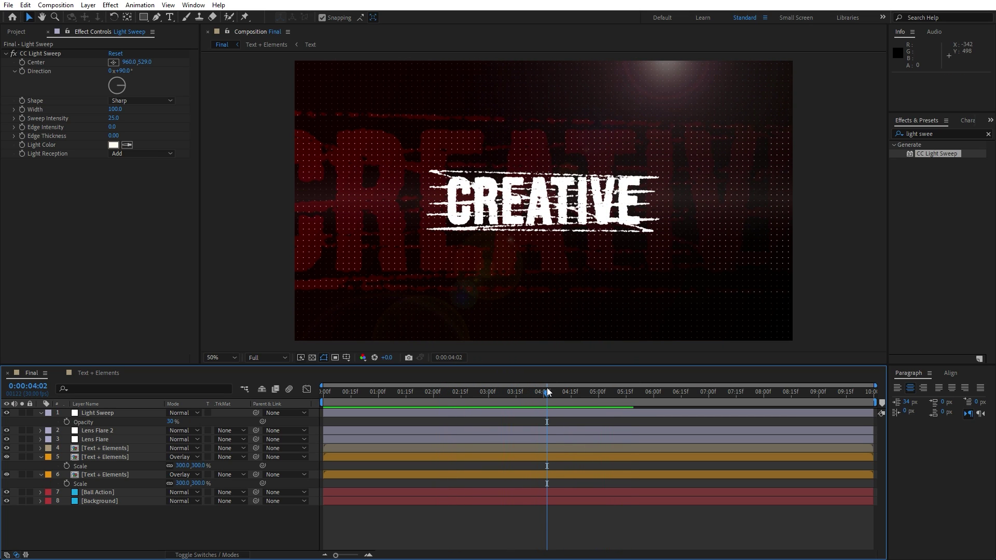
left_click(149, 414)
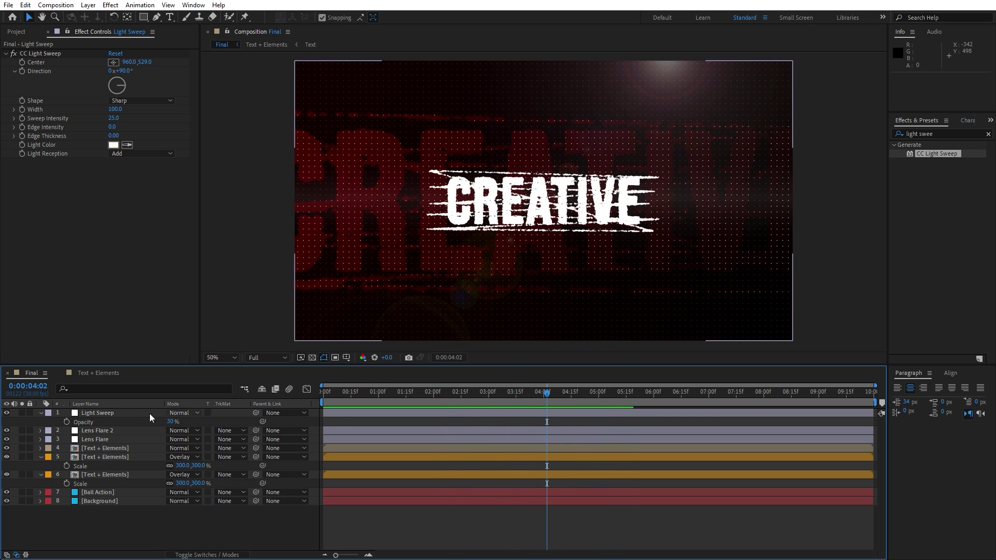
left_click(41, 413)
key("space")
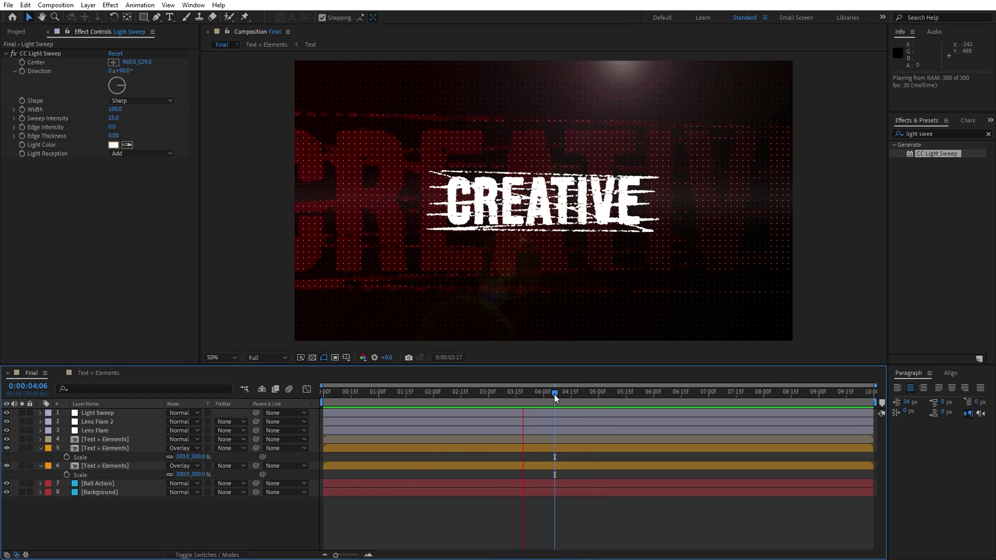
left_click(554, 395)
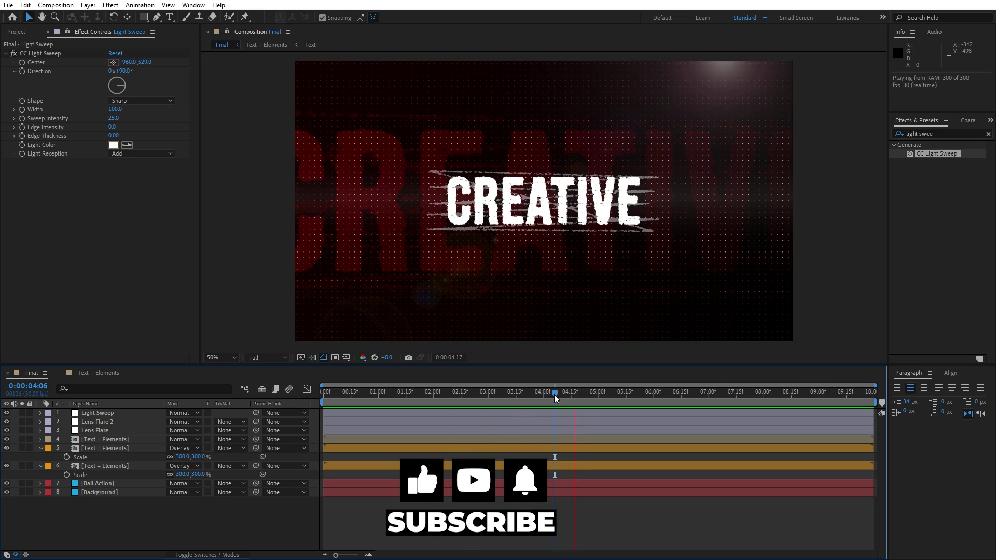
key("space")
key("space")
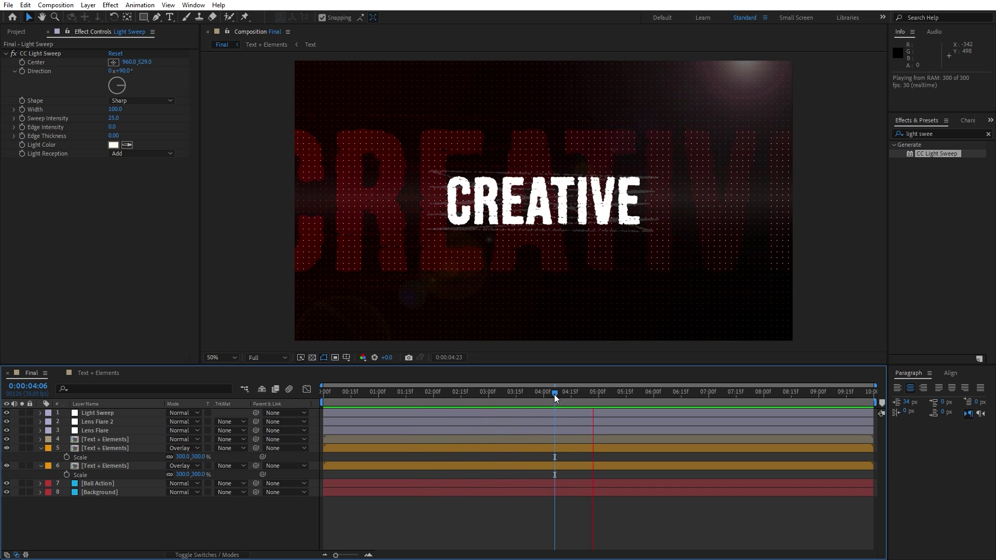
key("space")
key("space")
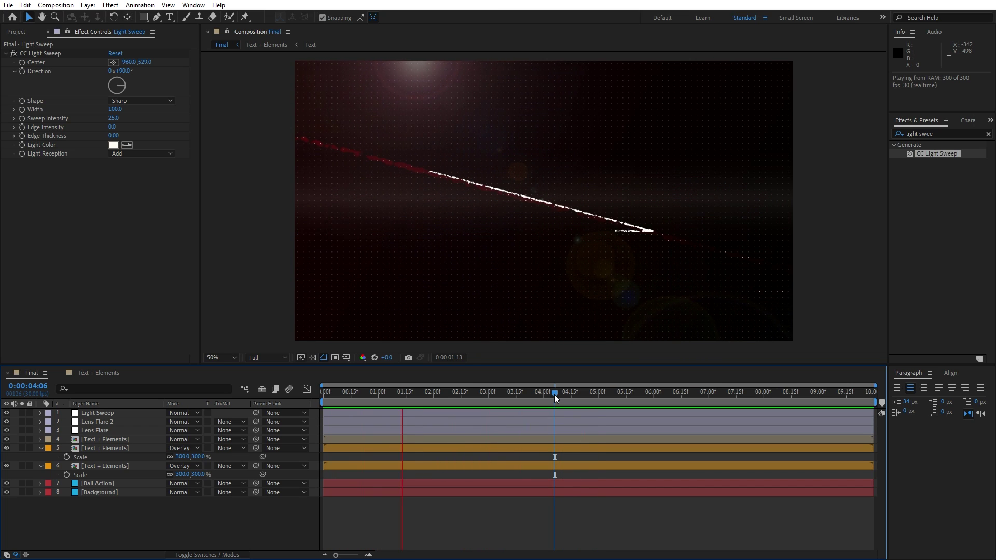
key("space")
key("space")
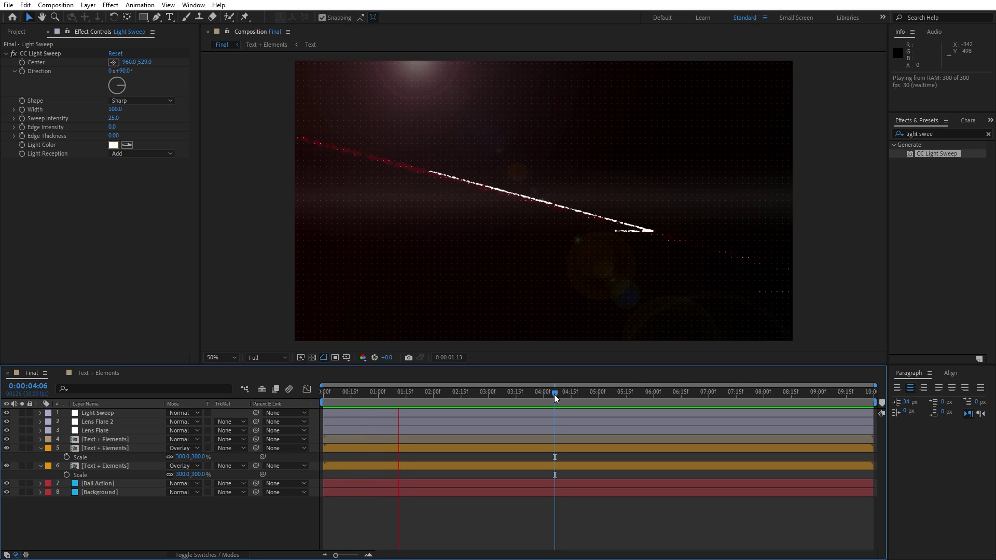